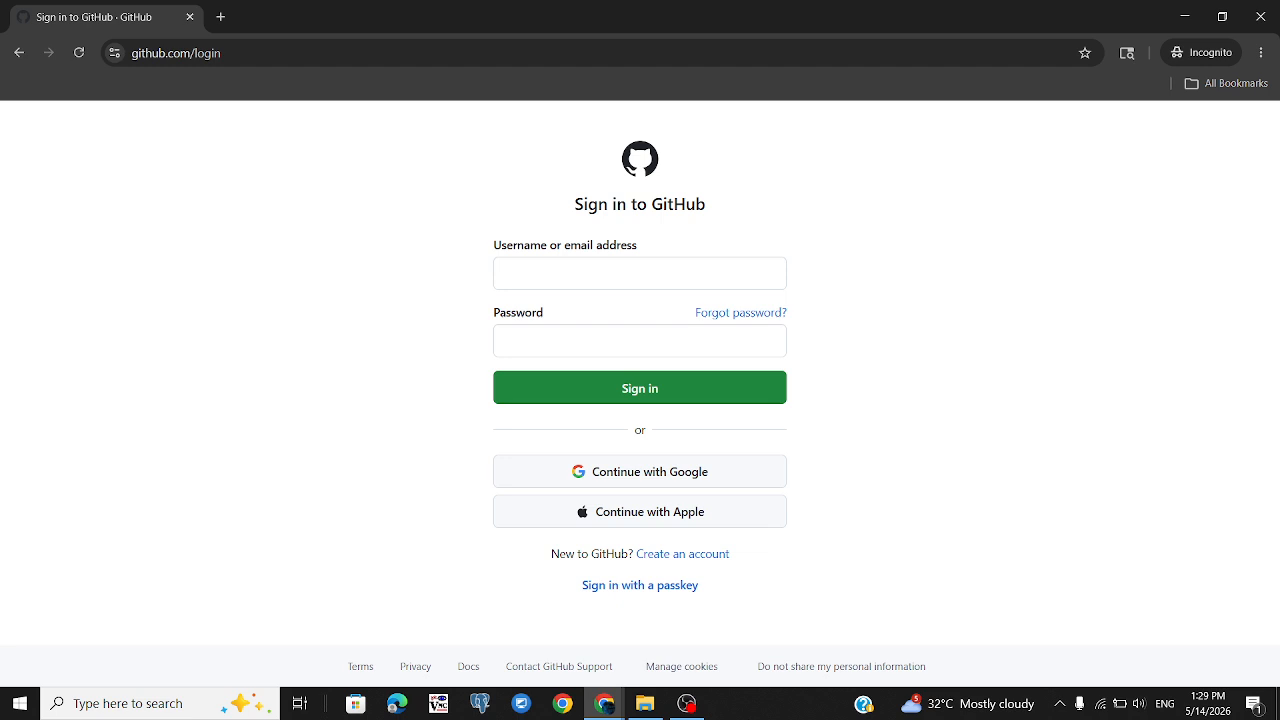
- Switch to the signed-in GitHub window and open the new repository form from the account's repositories
click(596, 702)
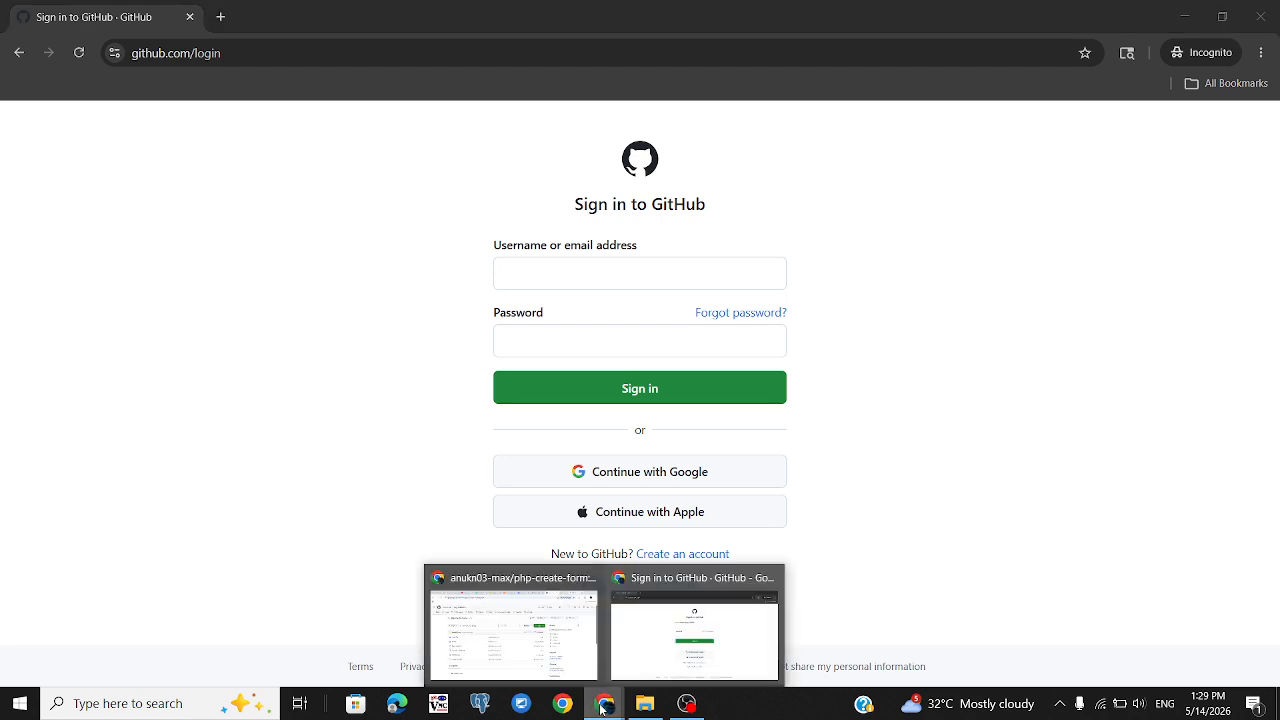
click(530, 630)
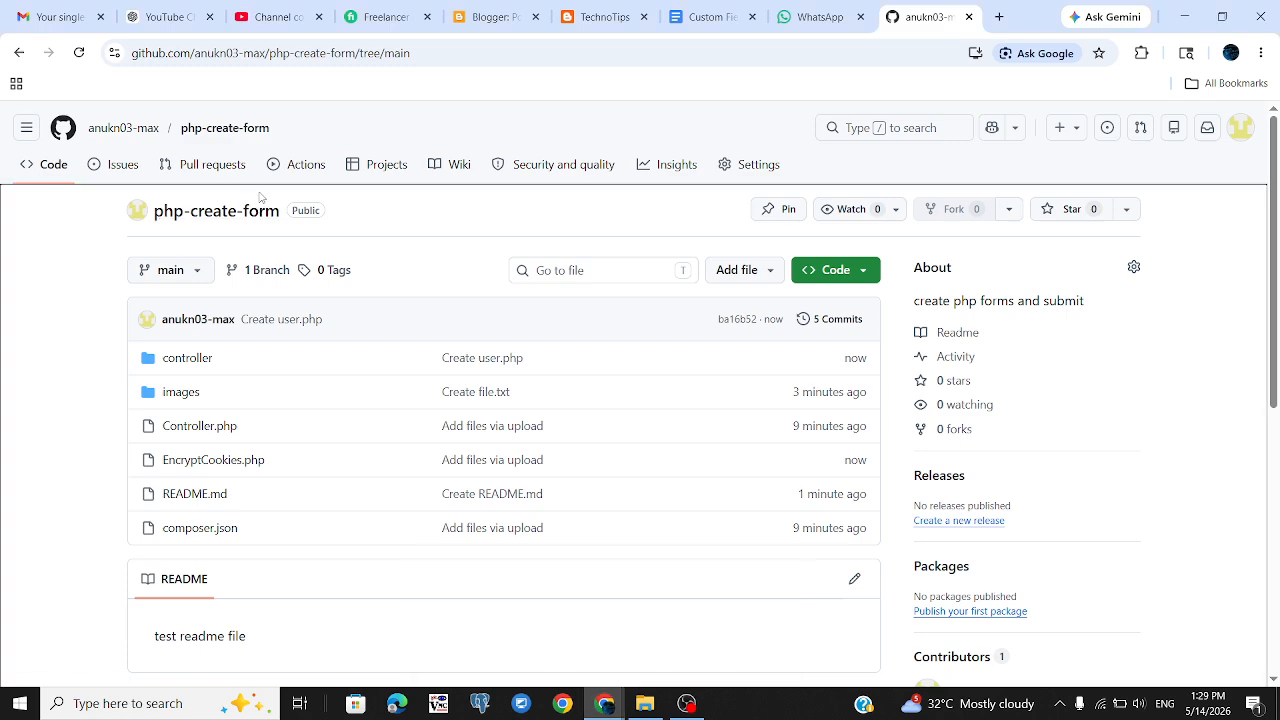
click(136, 131)
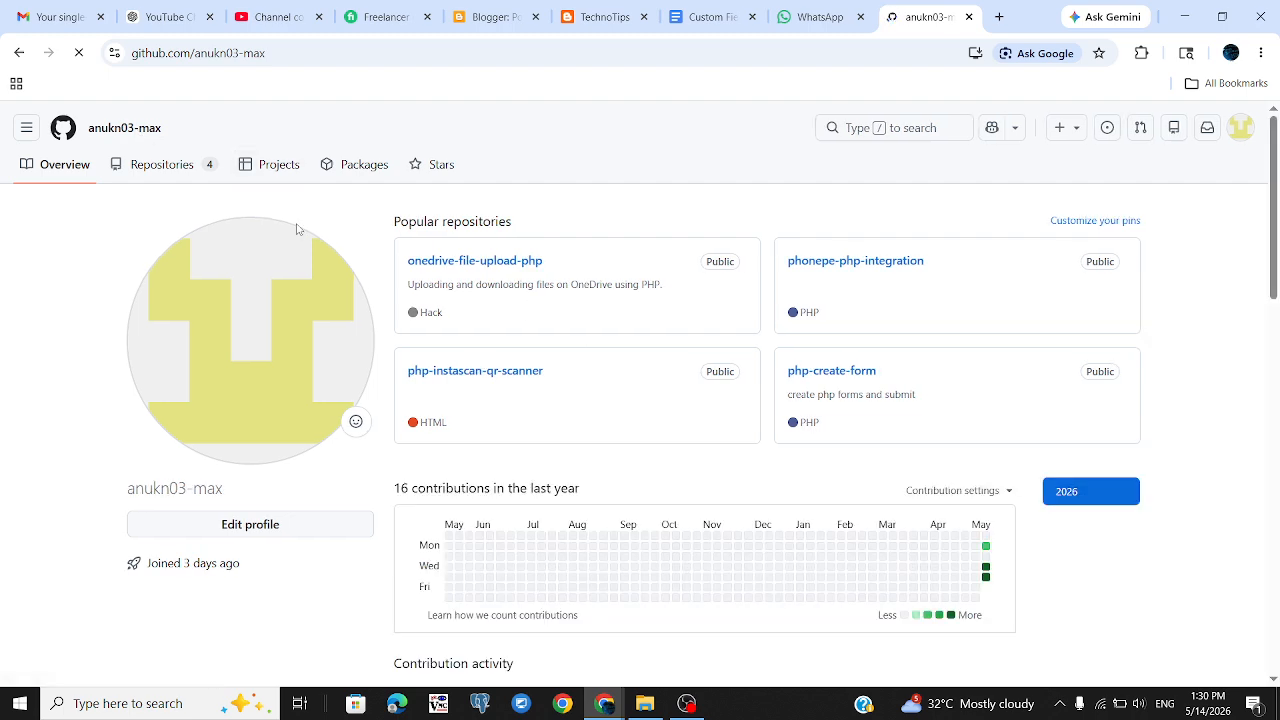
click(181, 165)
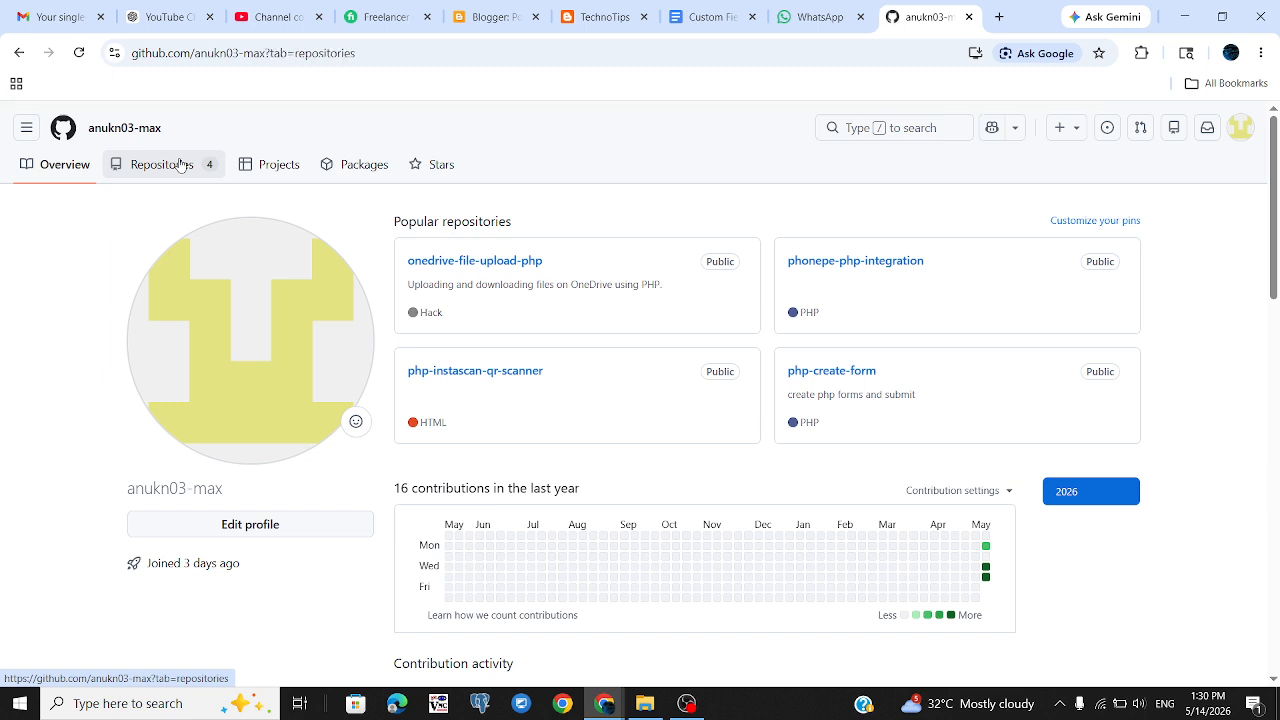
click(1107, 224)
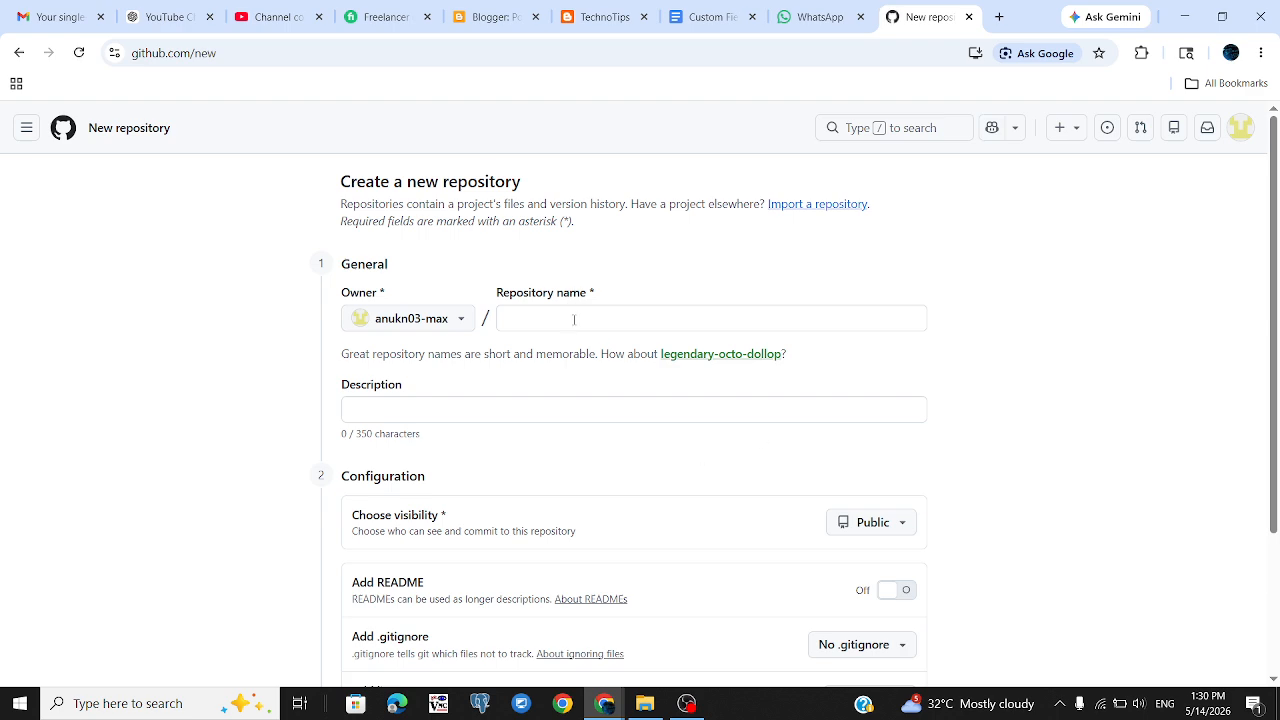
- Review the name and visibility options in the new repository form and turn on adding a README
click(574, 319)
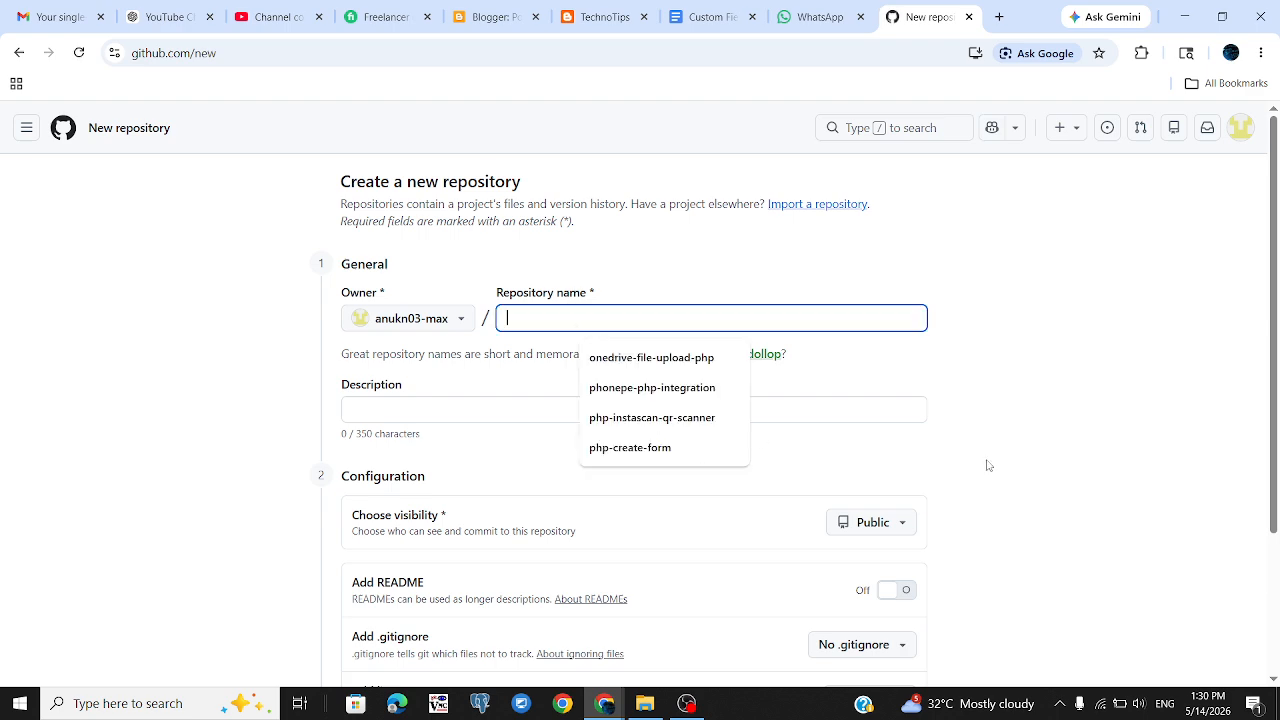
click(873, 518)
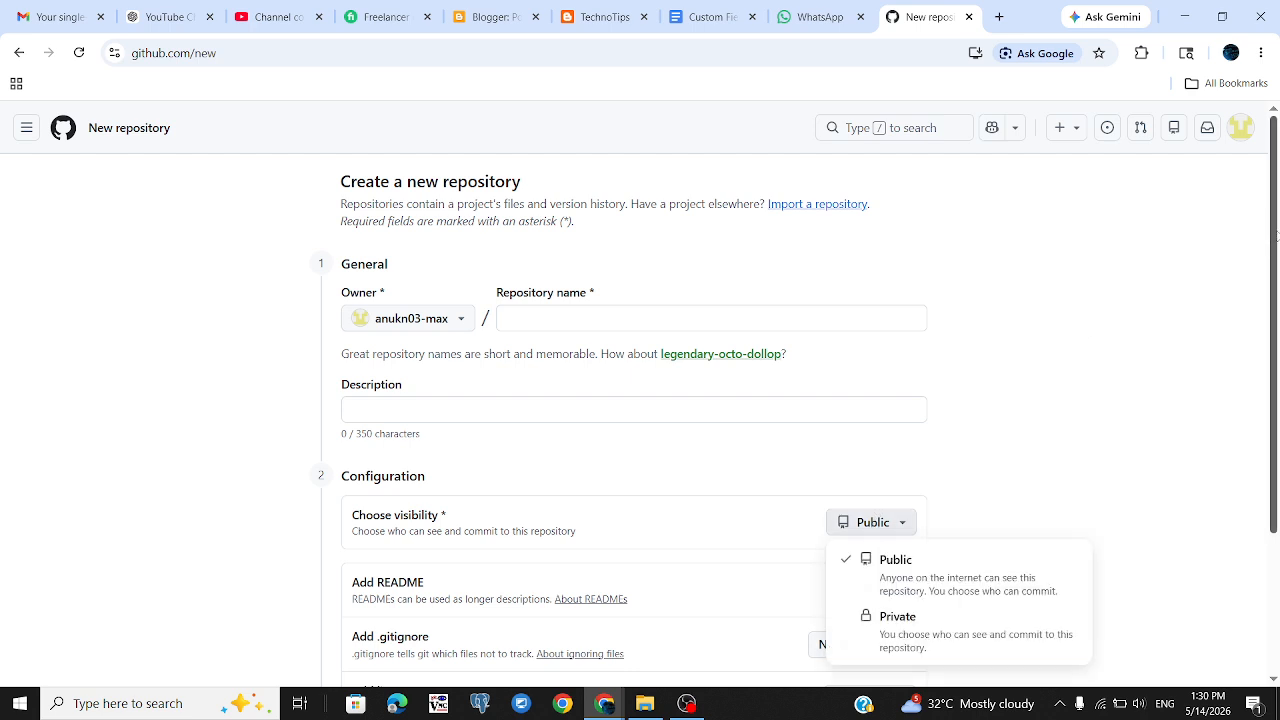
drag(1276, 234, 1221, 356)
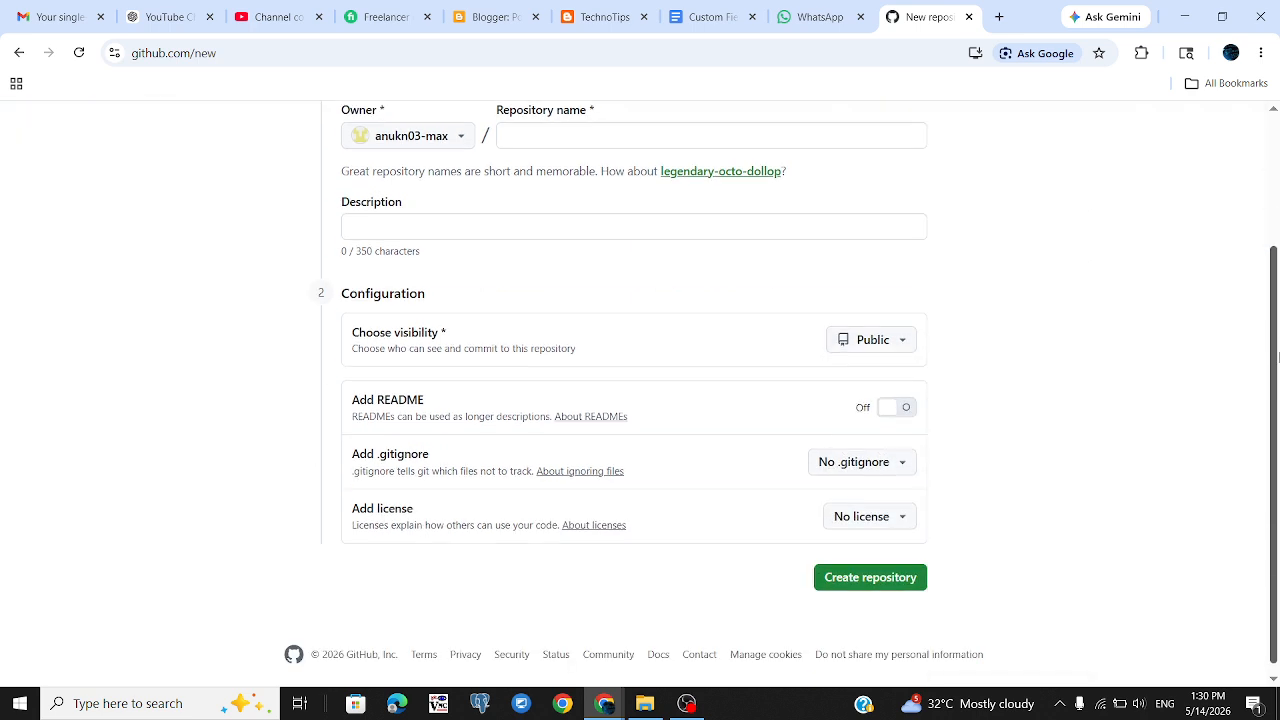
click(904, 407)
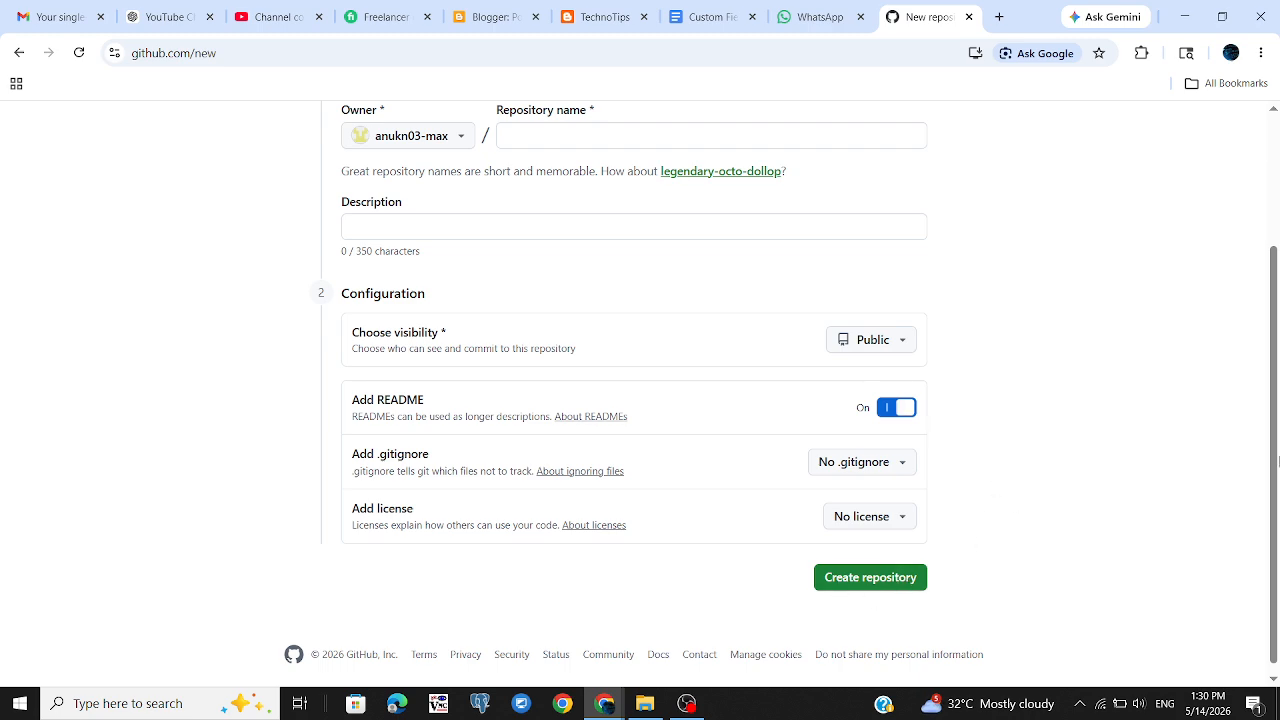
drag(1274, 450, 1274, 320)
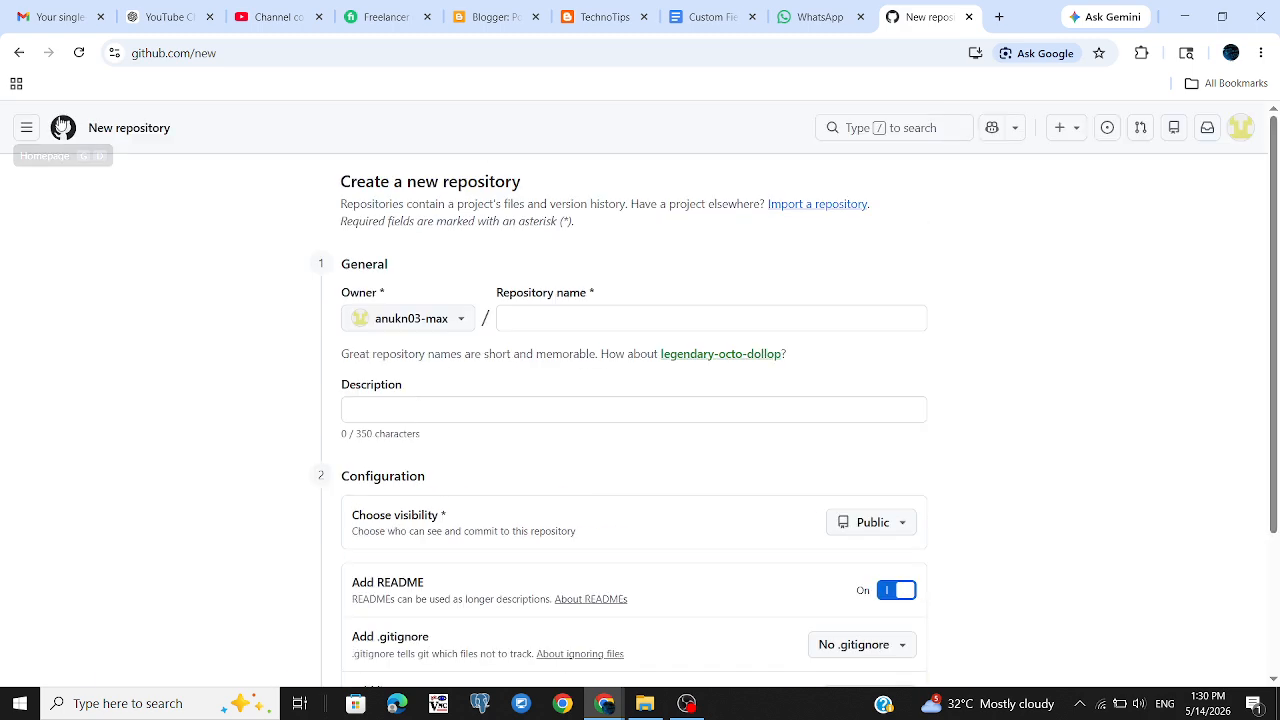
- Open the php-create-form repository from the list of the account's own repositories
click(26, 127)
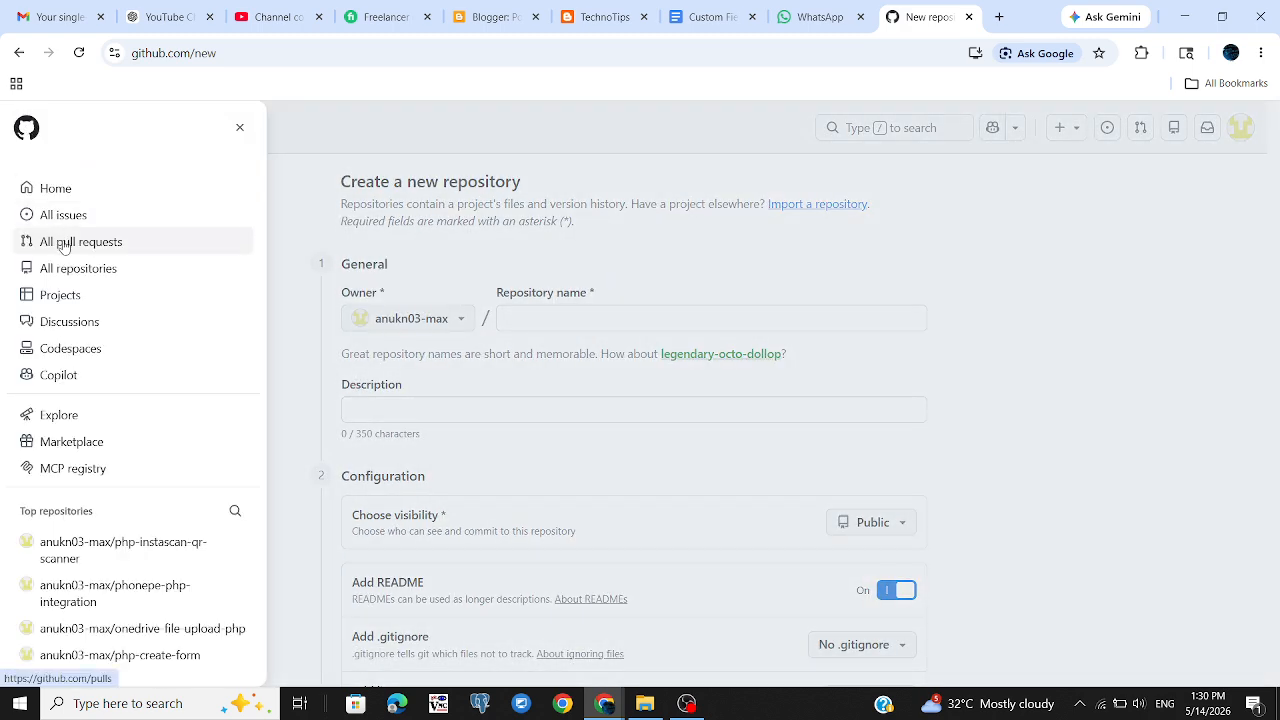
click(68, 281)
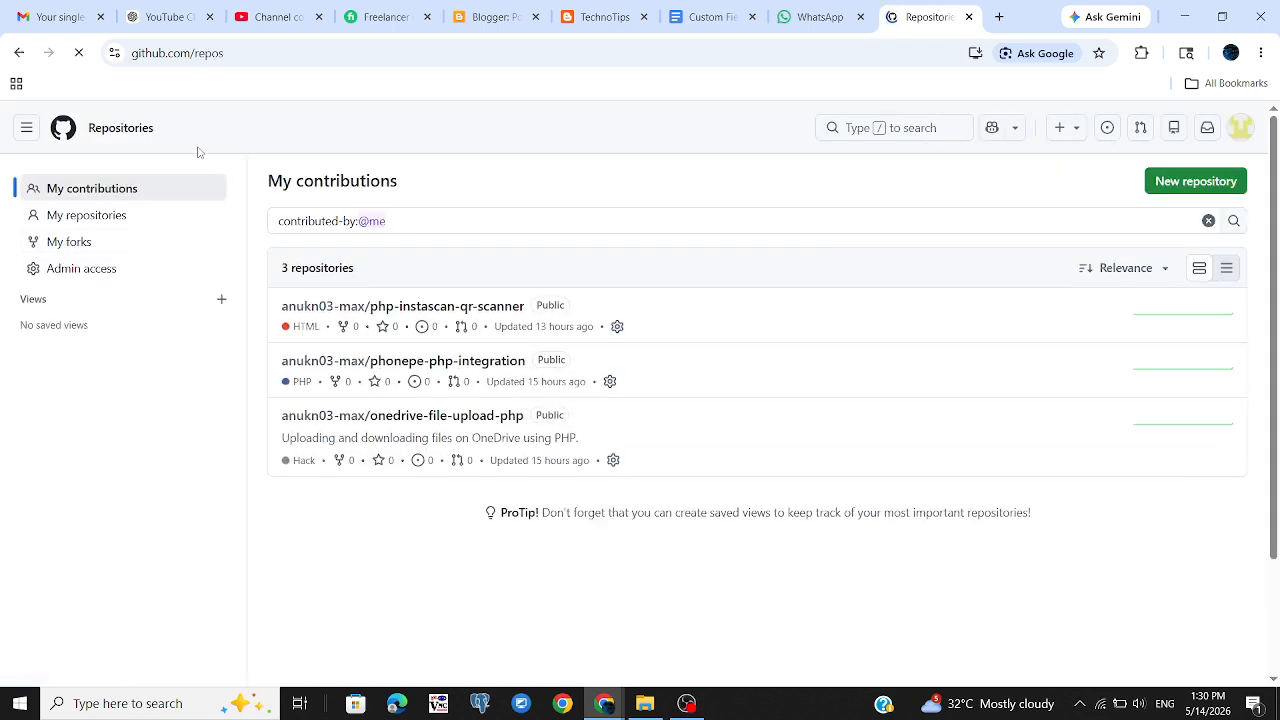
click(75, 212)
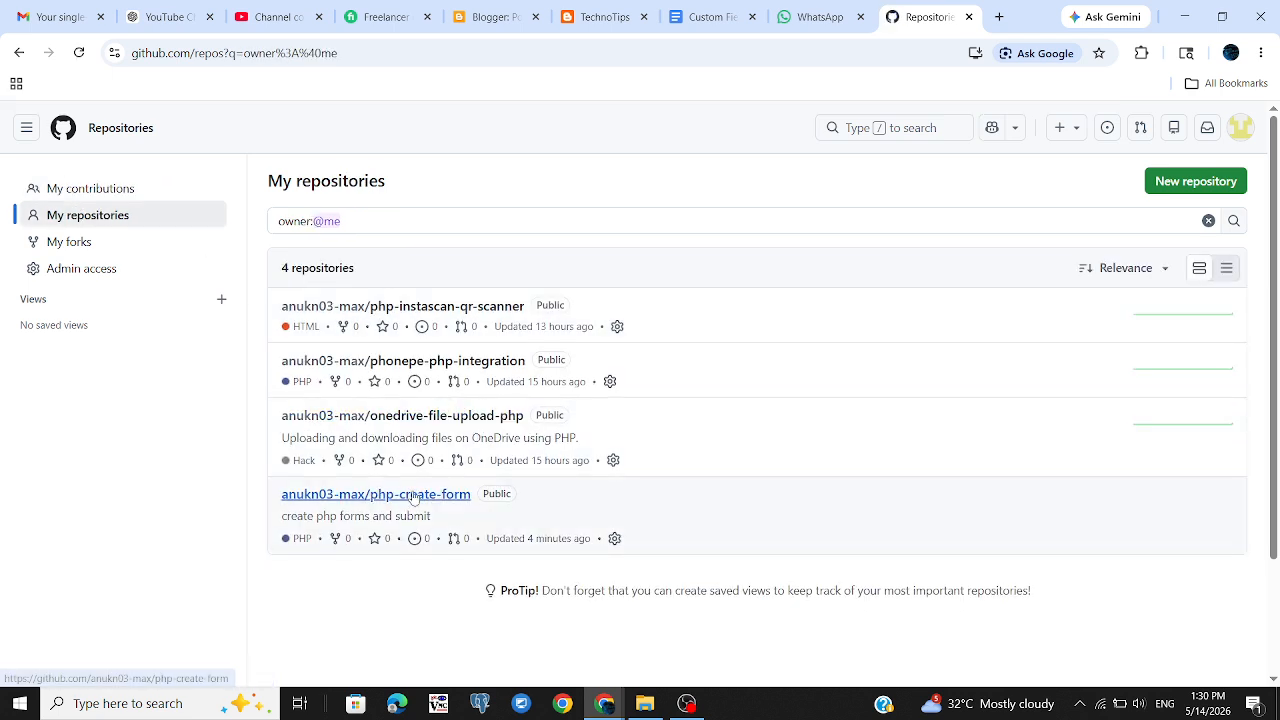
click(419, 501)
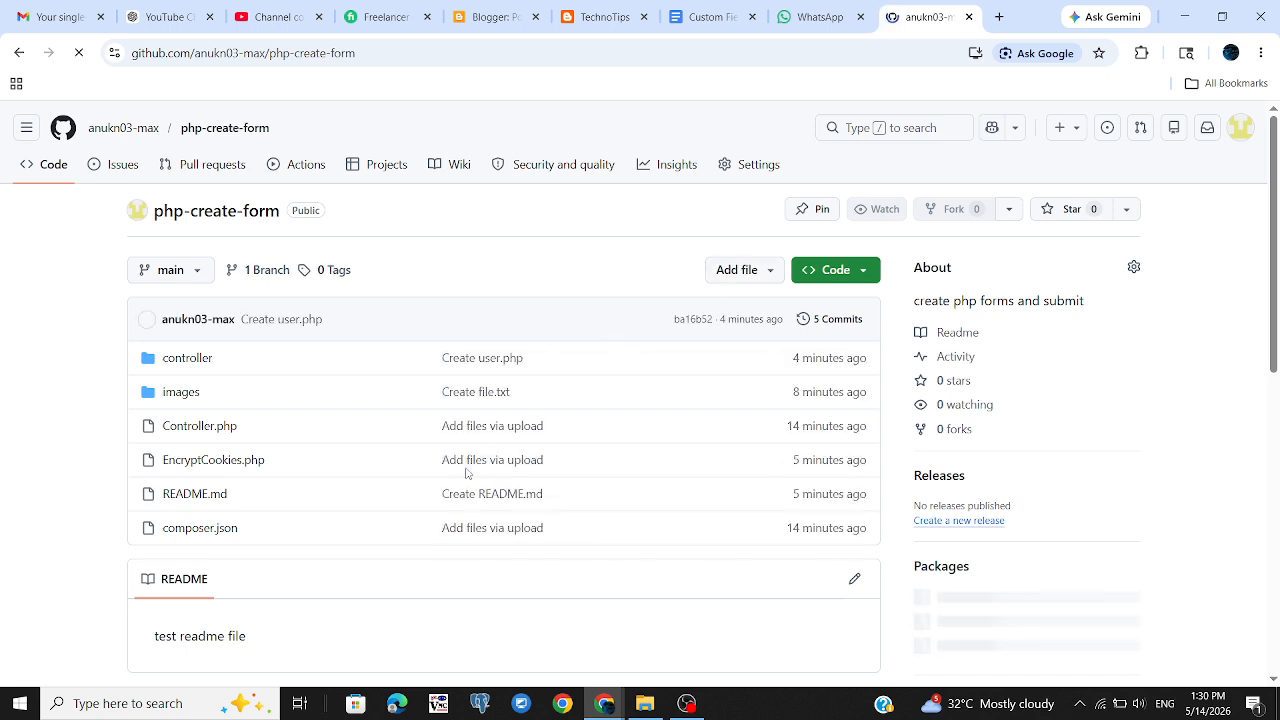
- Open the repository's README file in the editor and return to the php-create-form main page without editing
scroll(667, 424, down, 2)
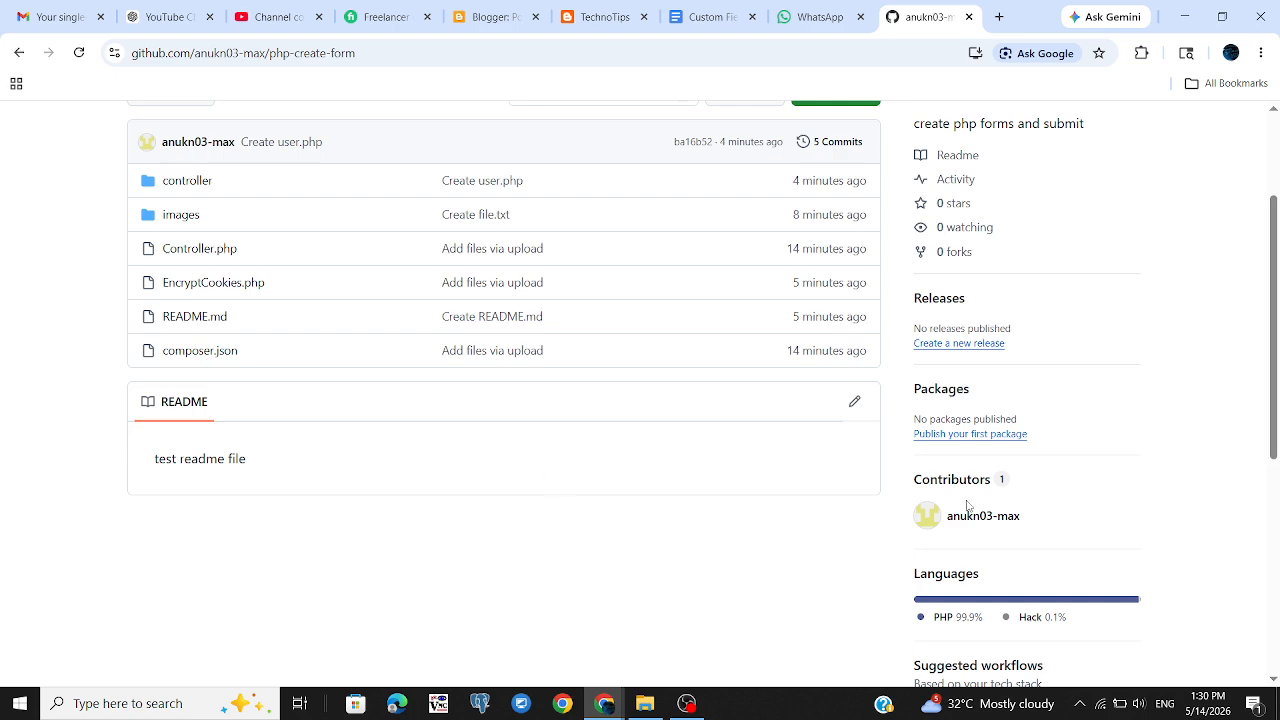
click(855, 401)
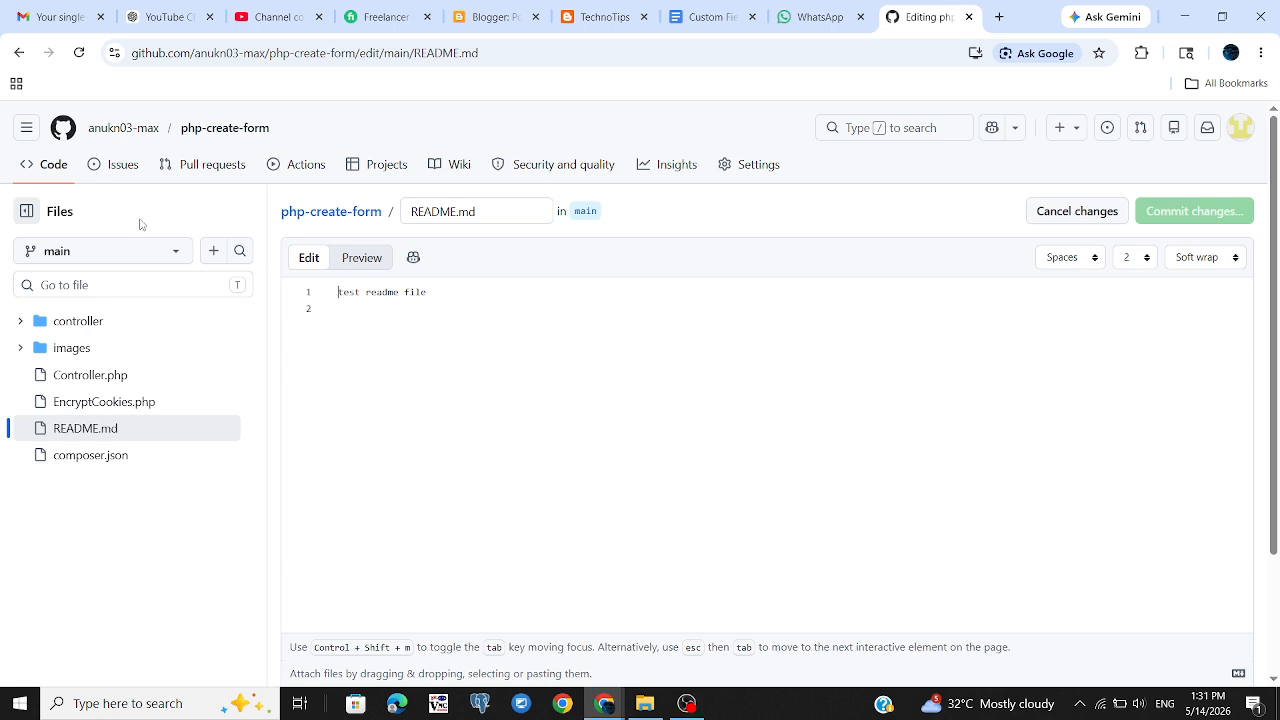
click(195, 128)
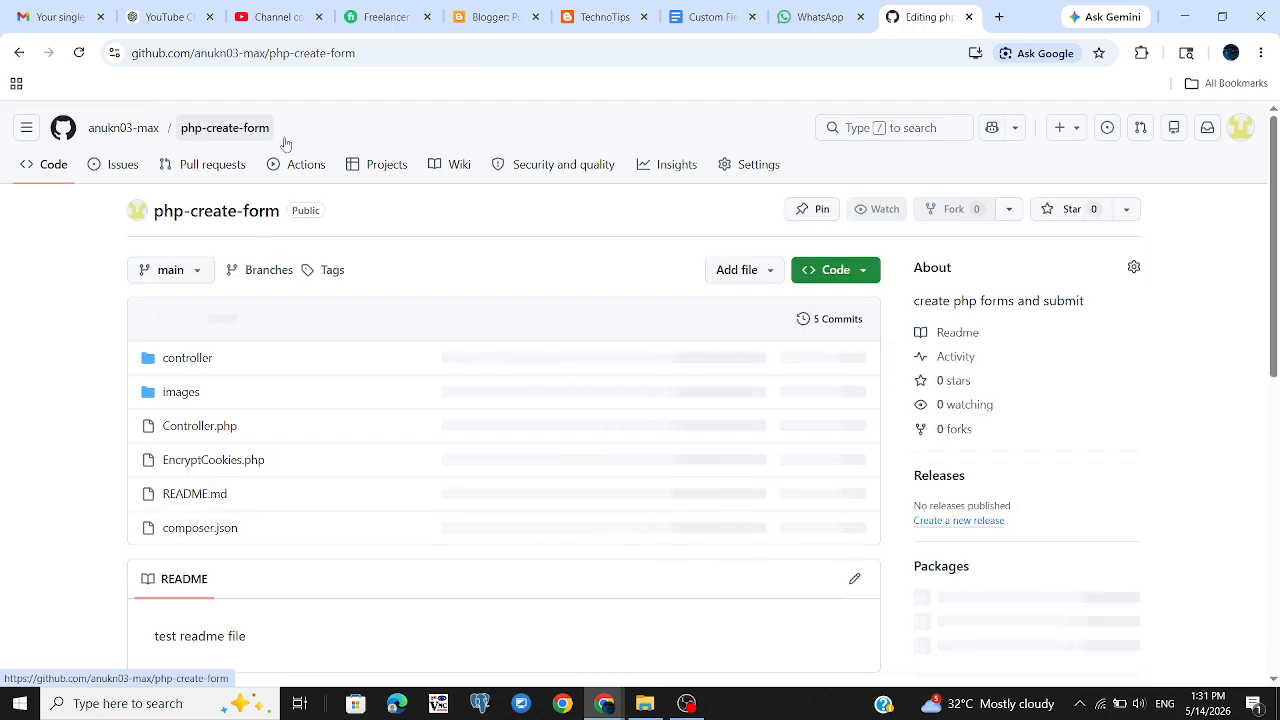
- Start a file upload to the php-create-form repository and add Authenticate.php from the Middleware folder
click(770, 272)
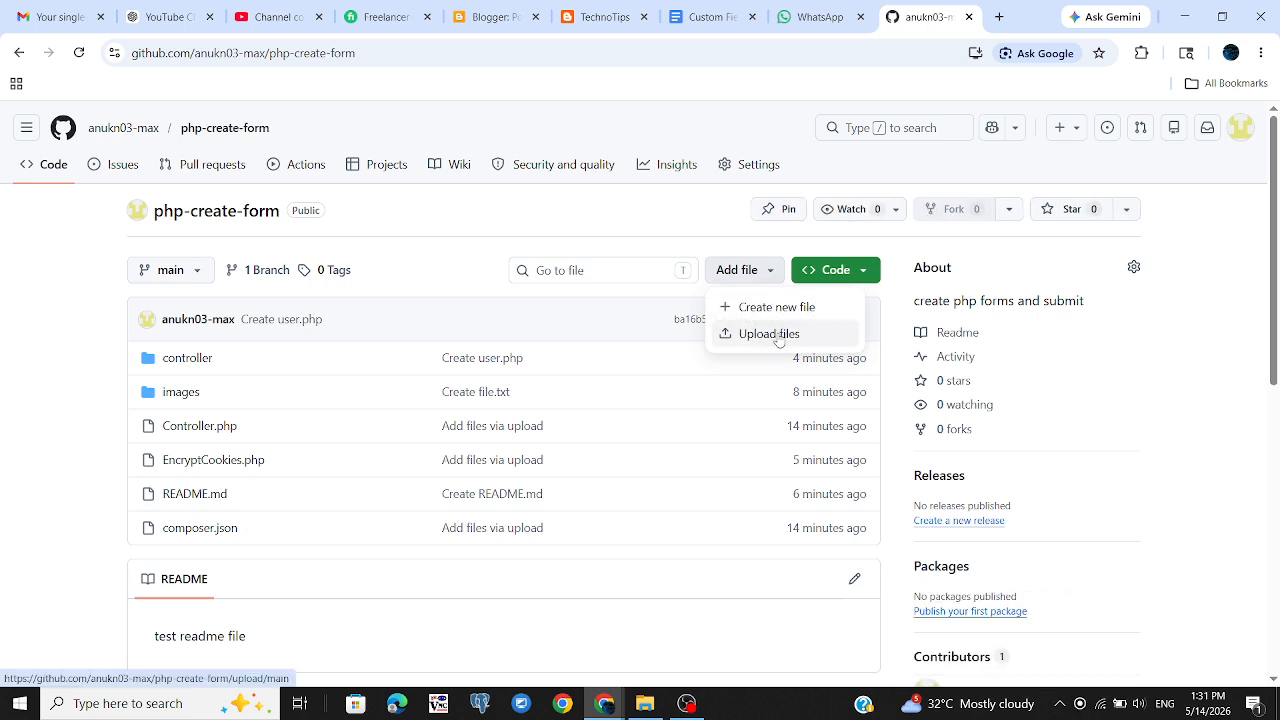
click(779, 336)
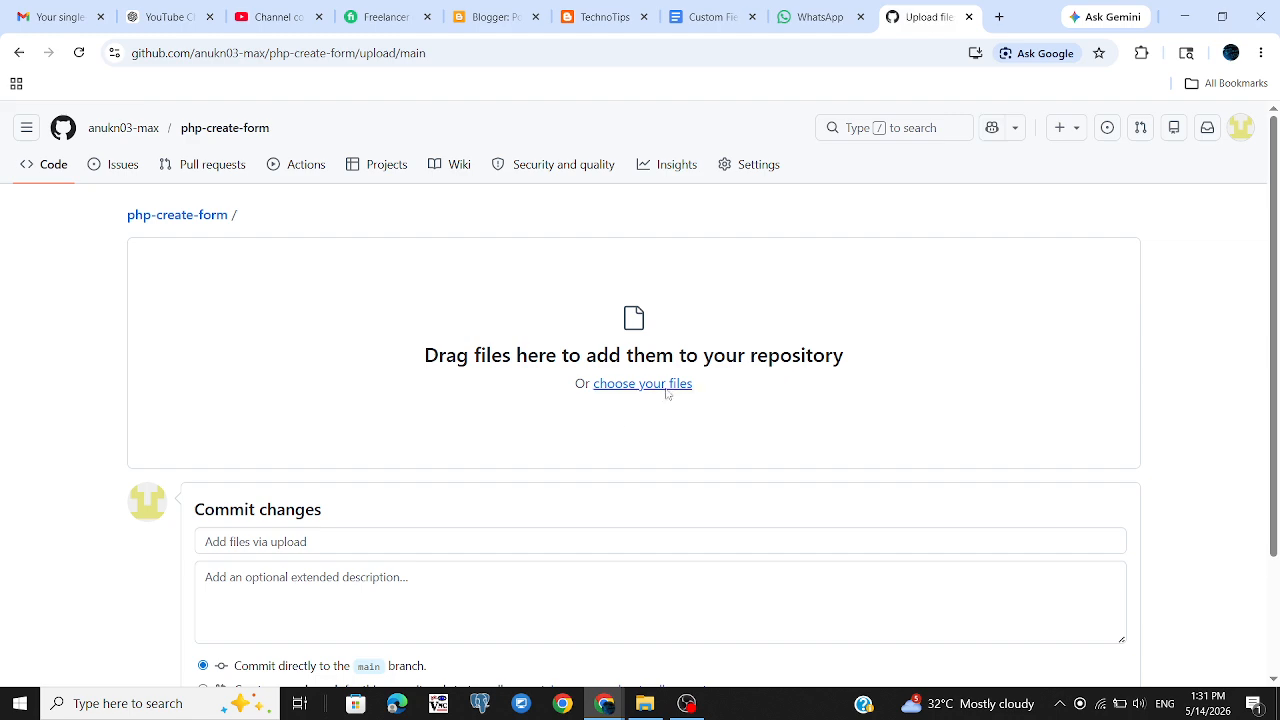
click(670, 386)
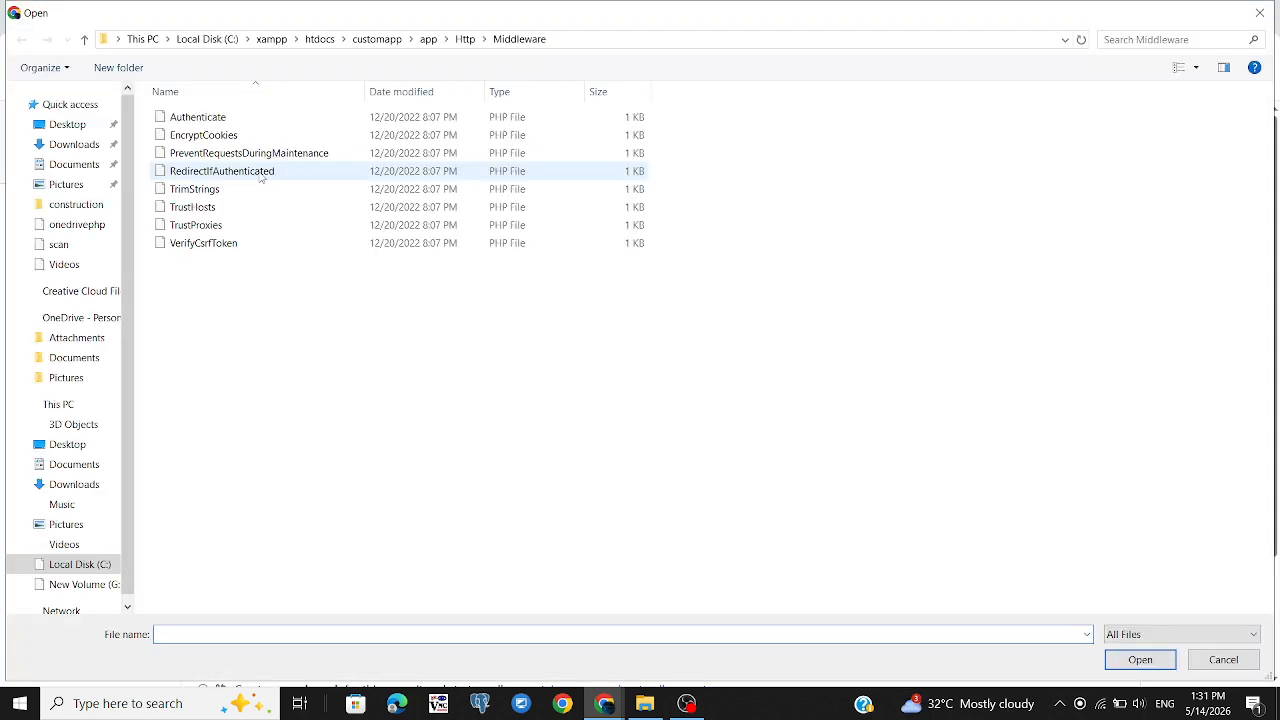
click(252, 118)
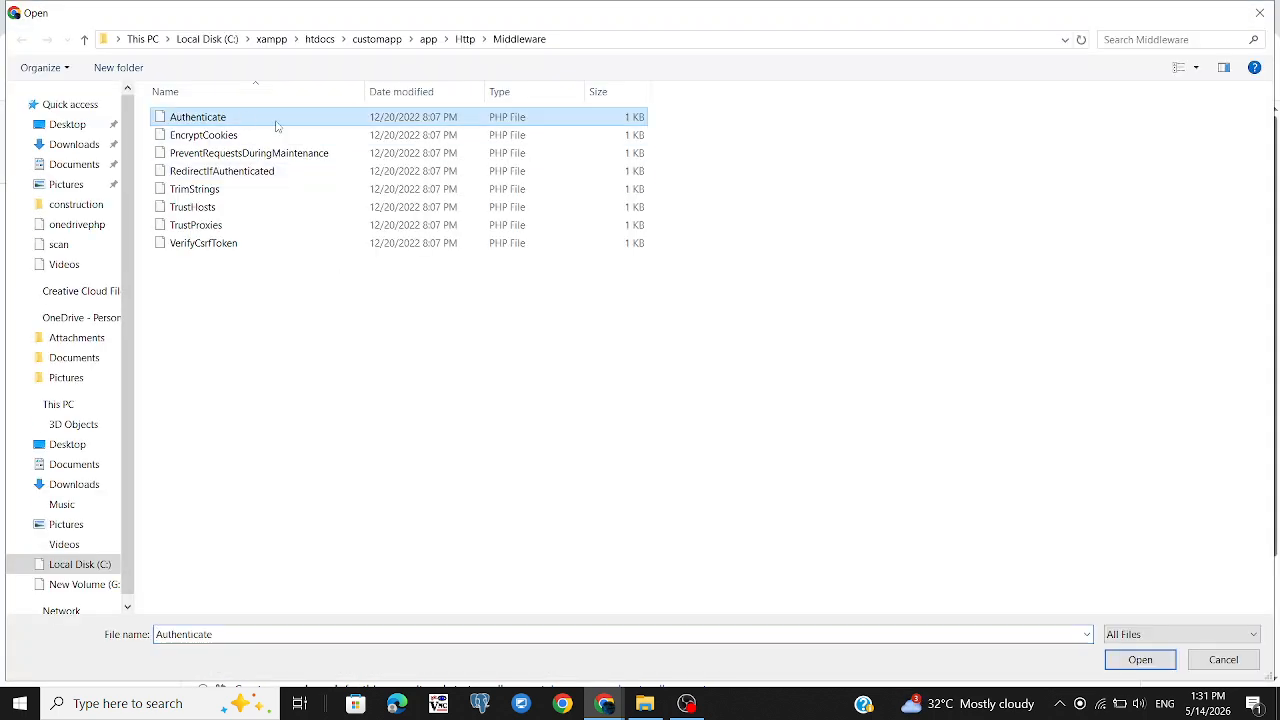
click(1140, 659)
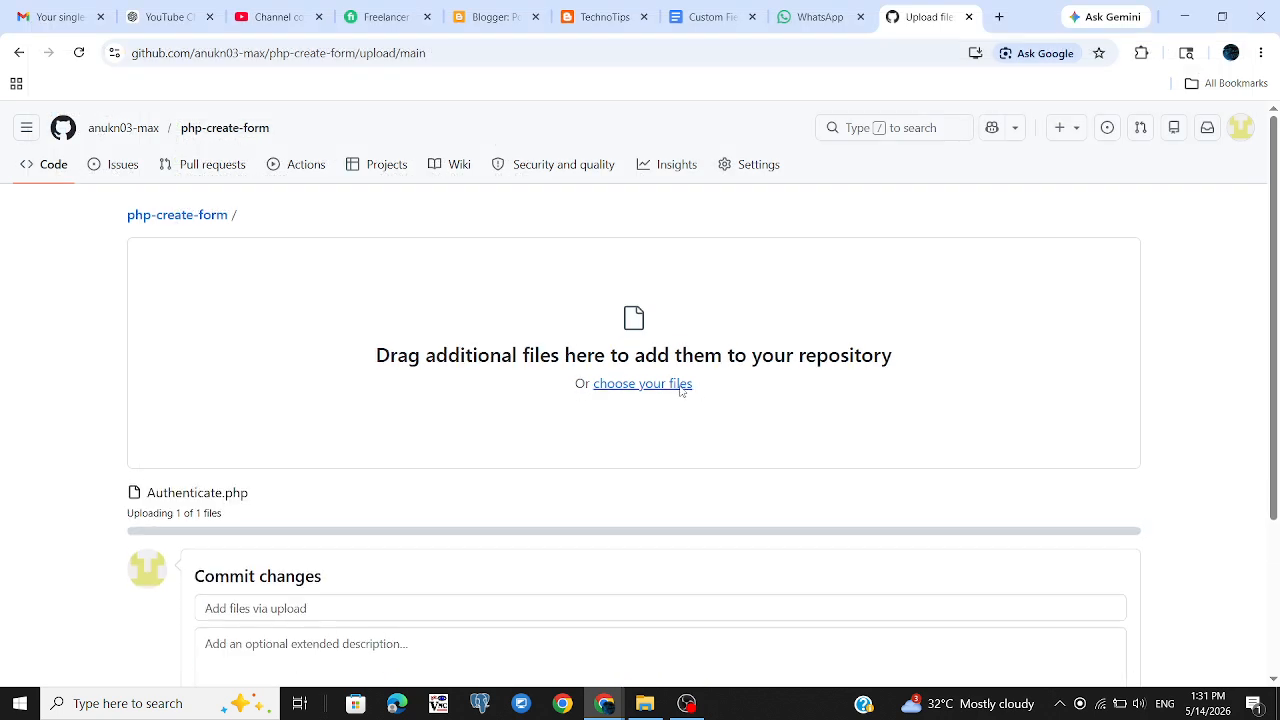
- Add TrimStrings.php from the Middleware folder to the upload and commit the files directly to the main branch
click(665, 388)
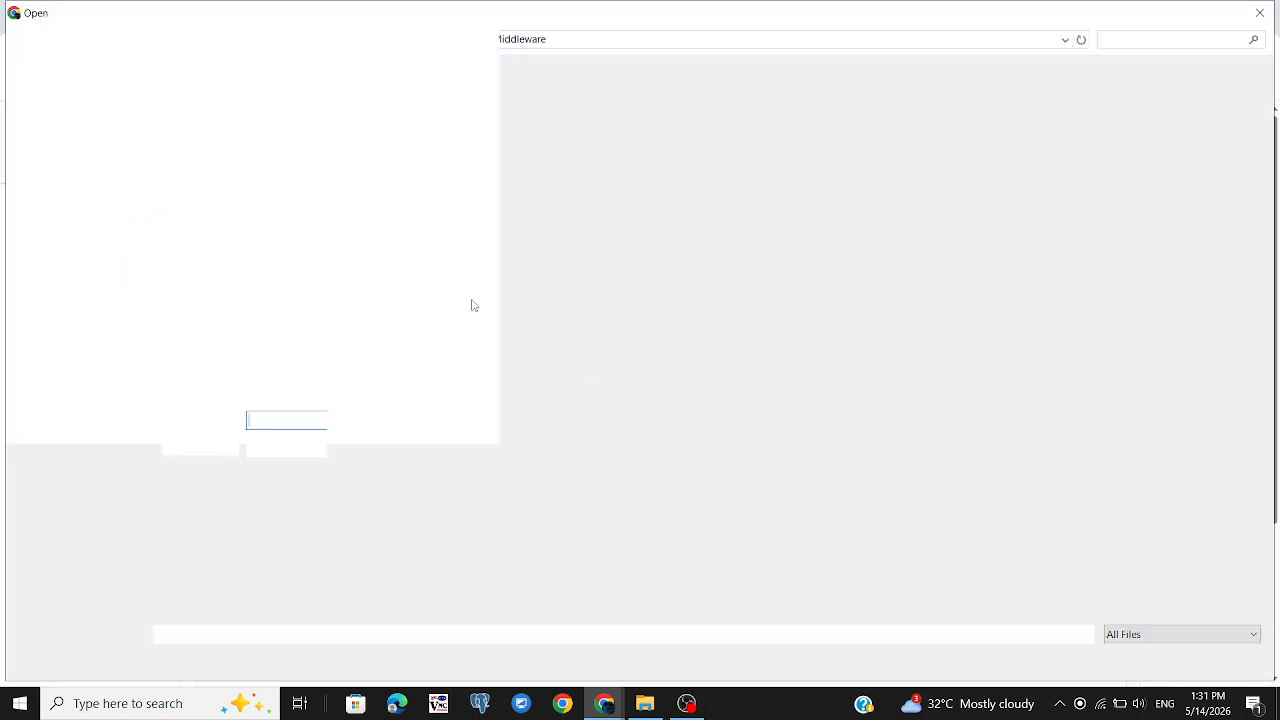
click(234, 196)
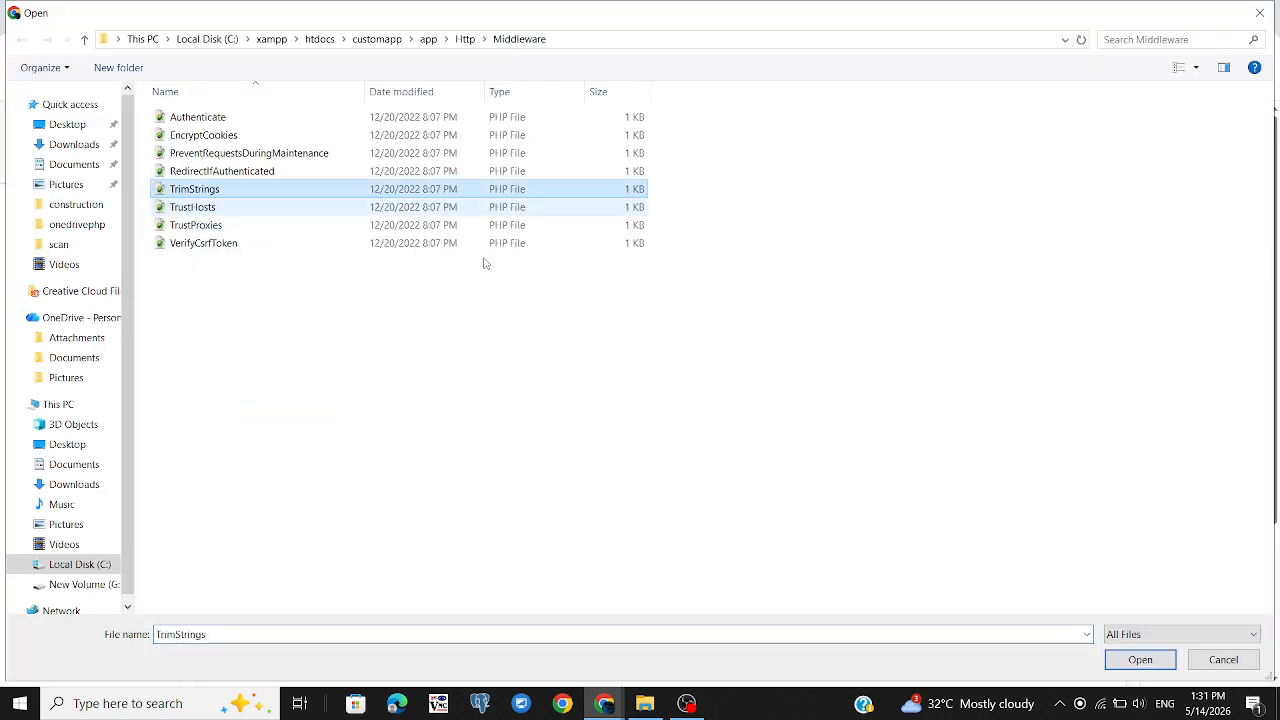
click(1132, 660)
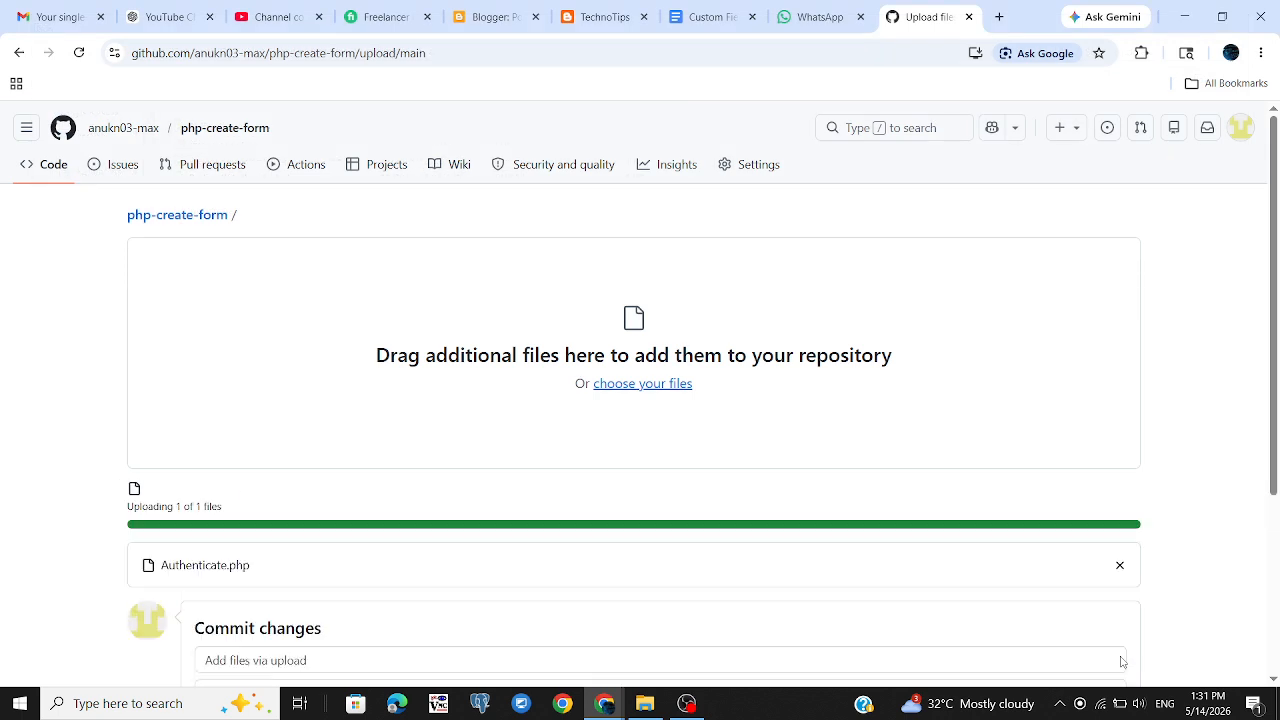
scroll(1120, 657, down, 3)
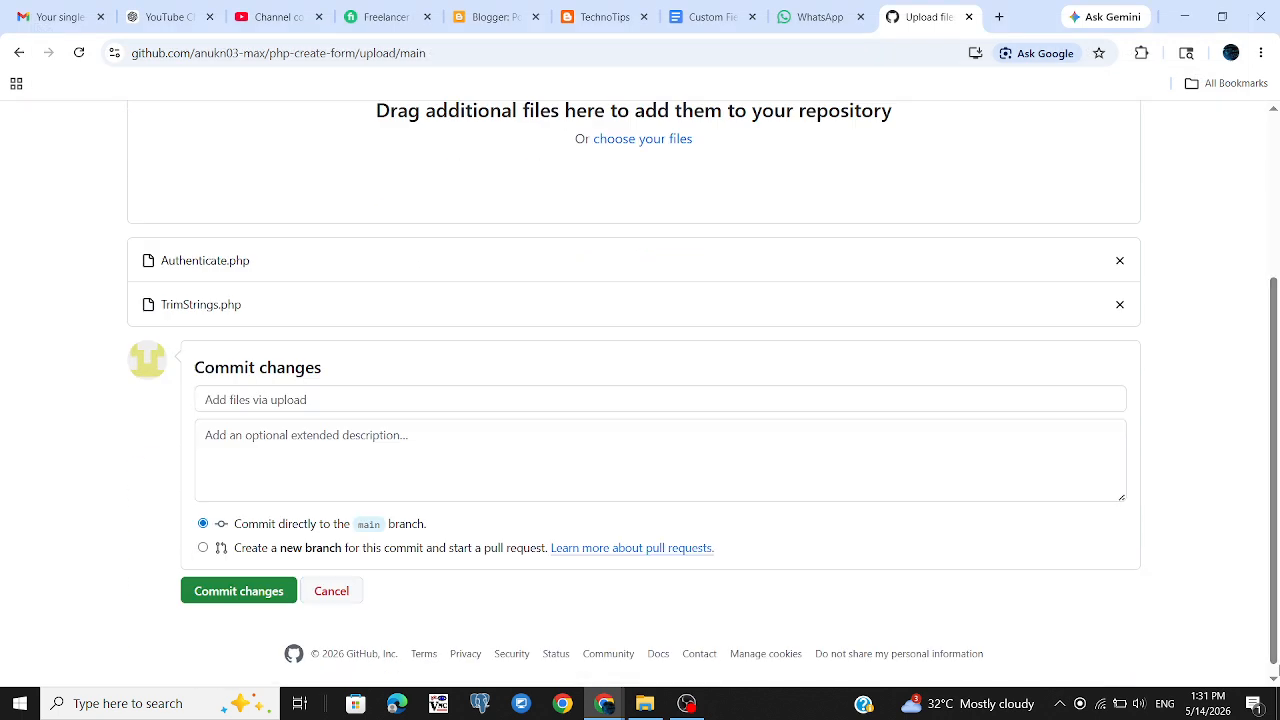
click(195, 595)
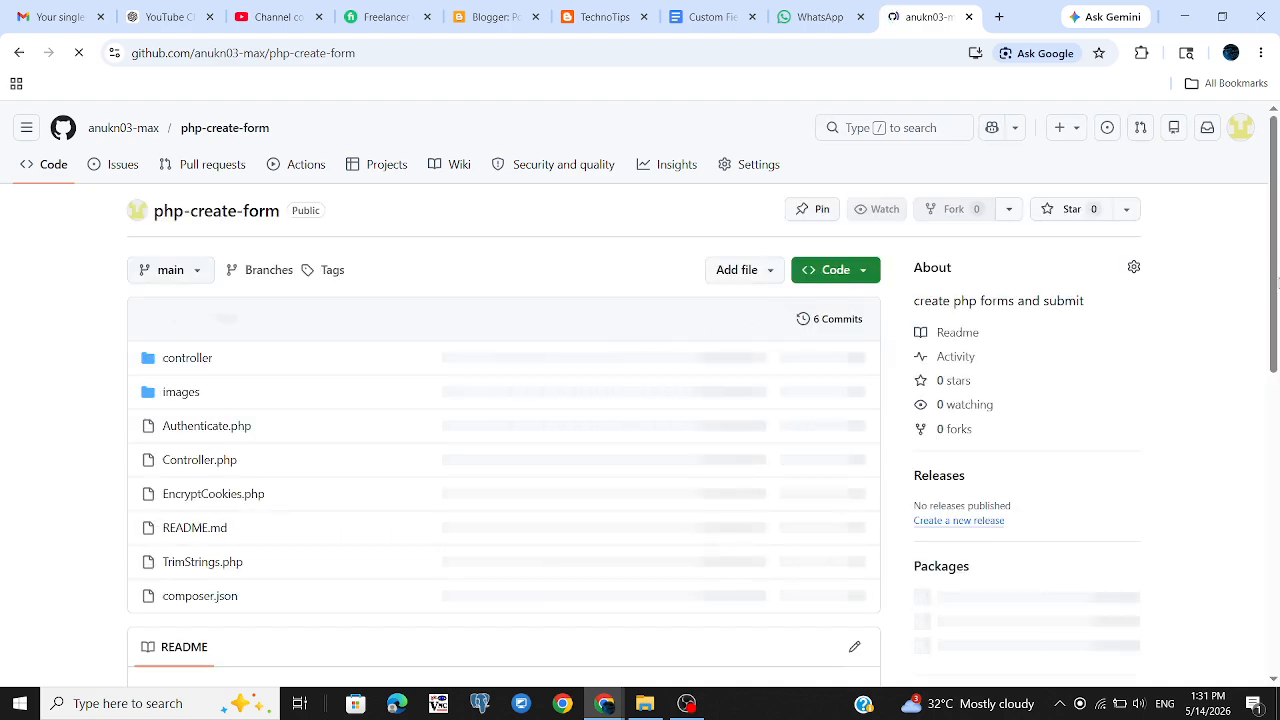
scroll(745, 333, down, 1)
scroll(745, 250, up, 1)
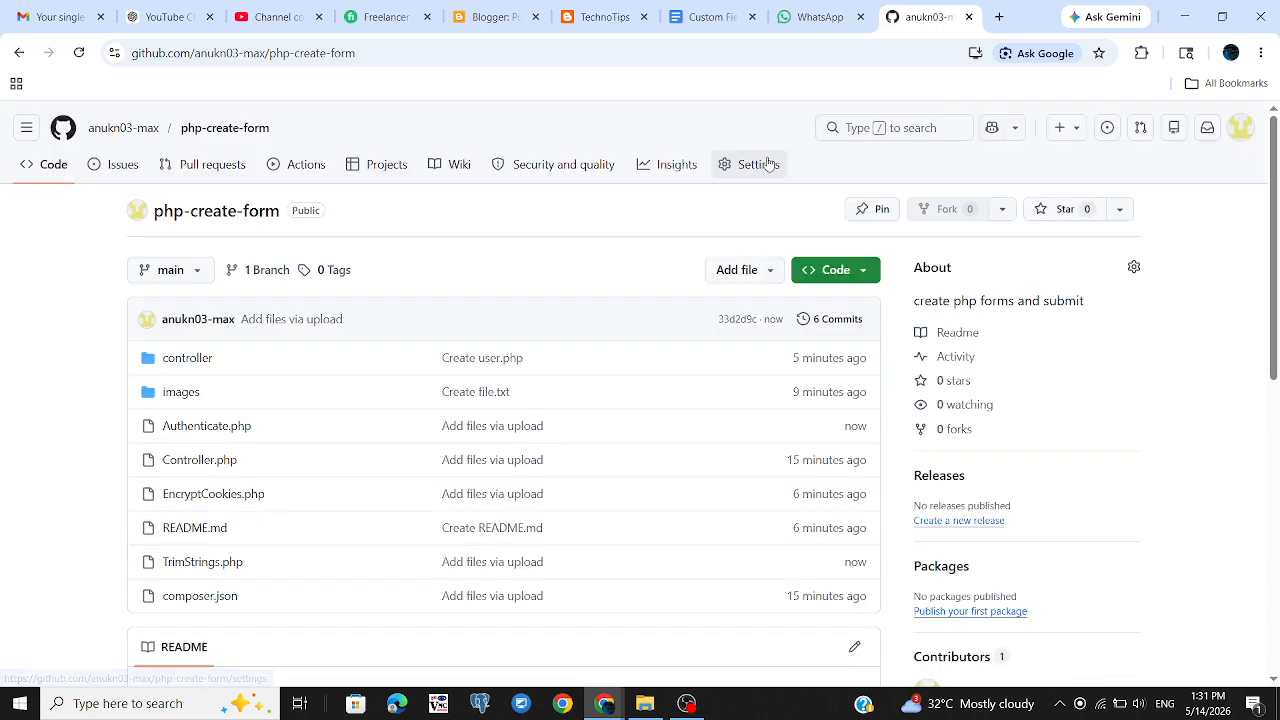
- Create an empty file abc.txt inside a new uploads folder and commit it directly to the main branch
click(752, 272)
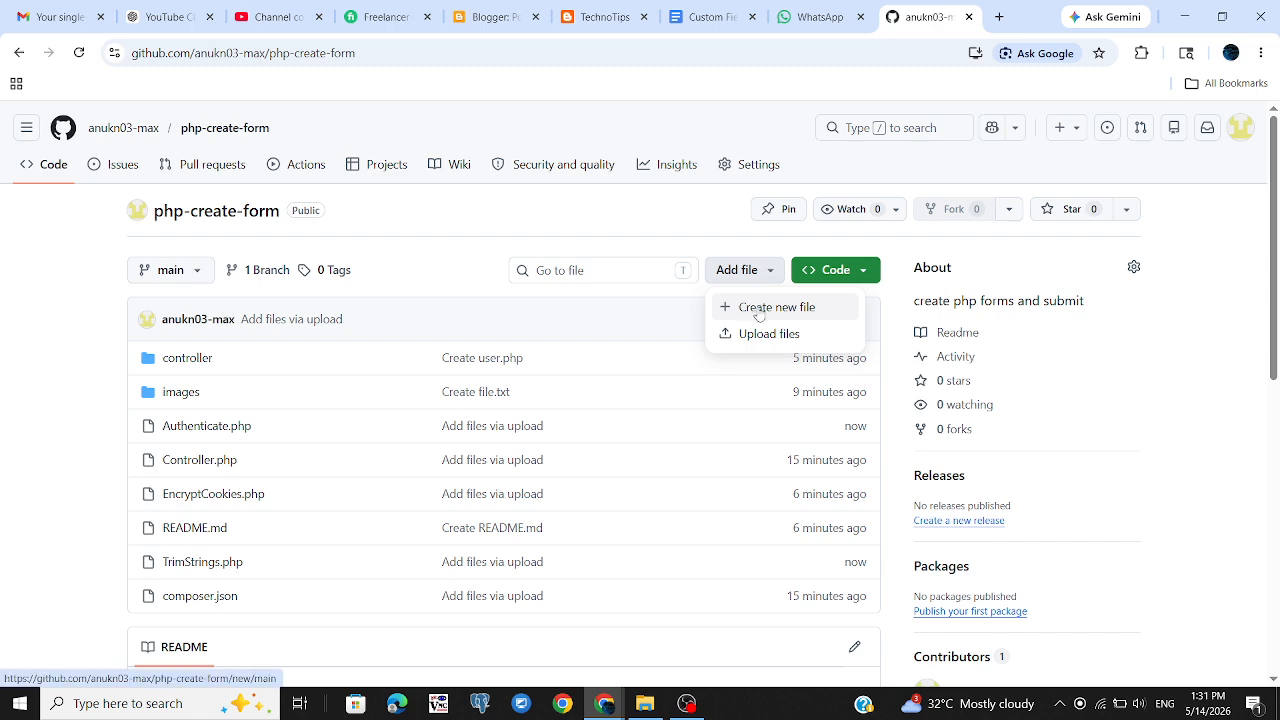
click(769, 314)
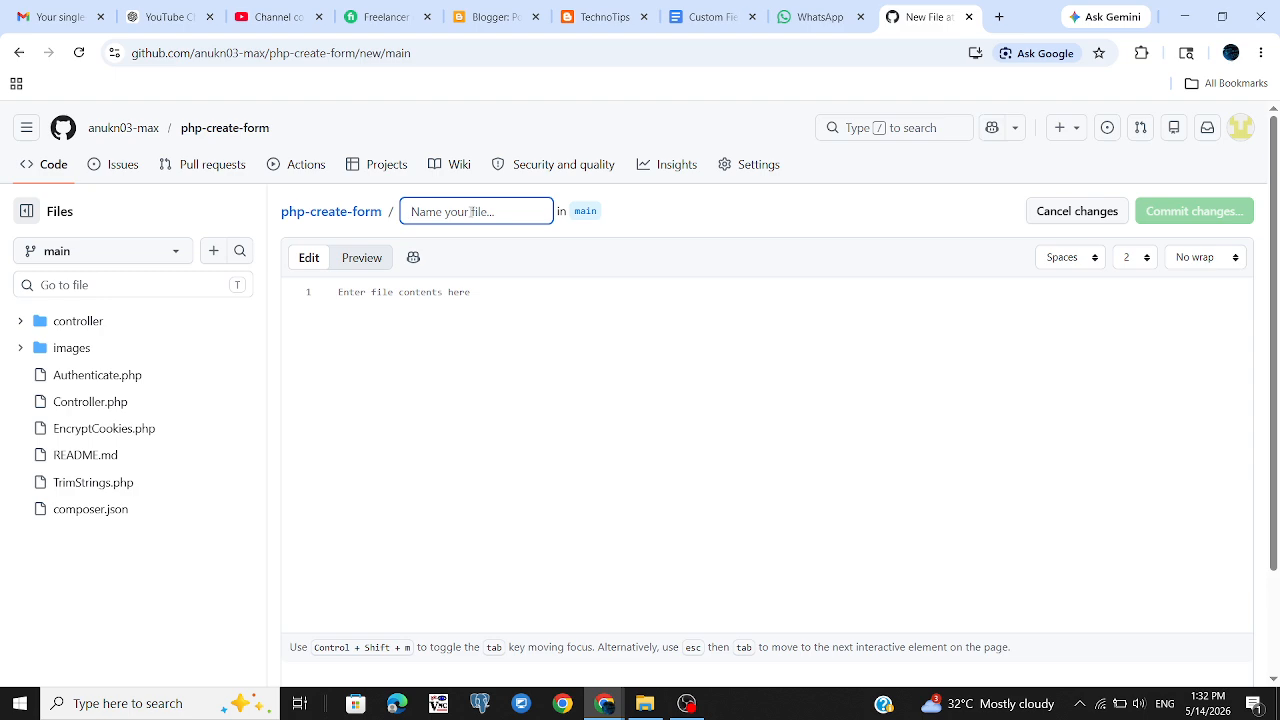
text(up)
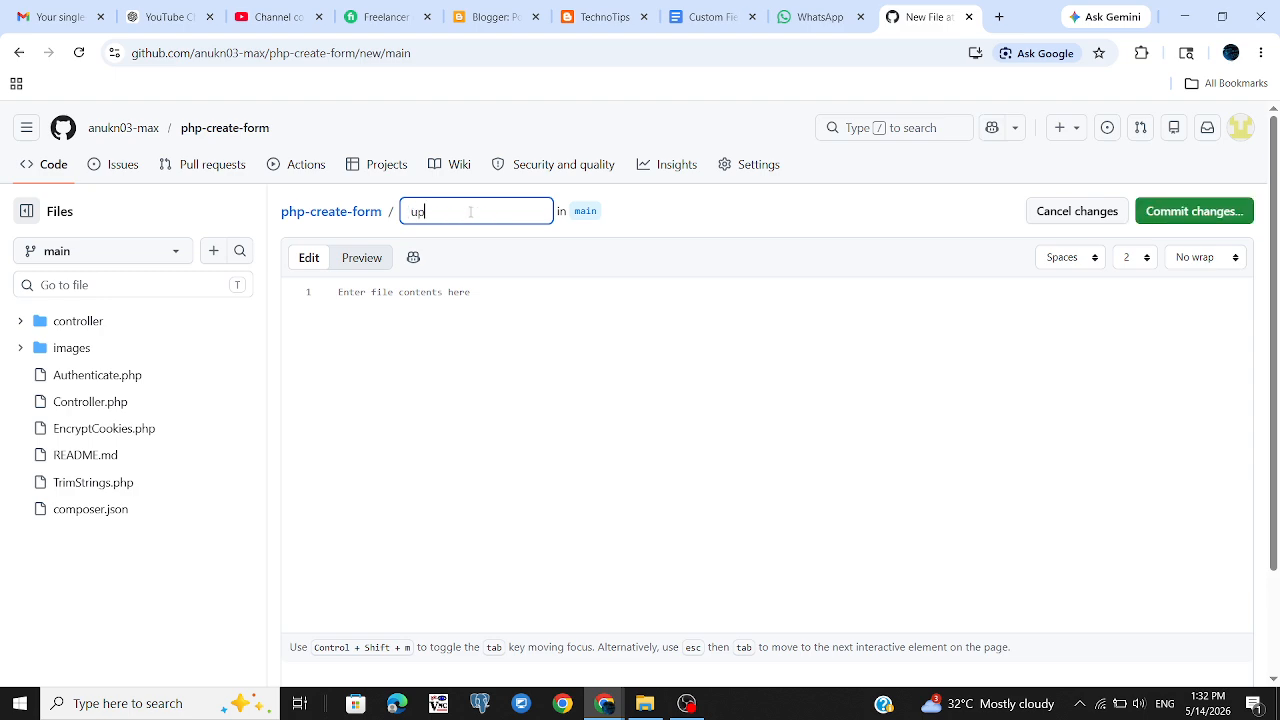
text(loads/)
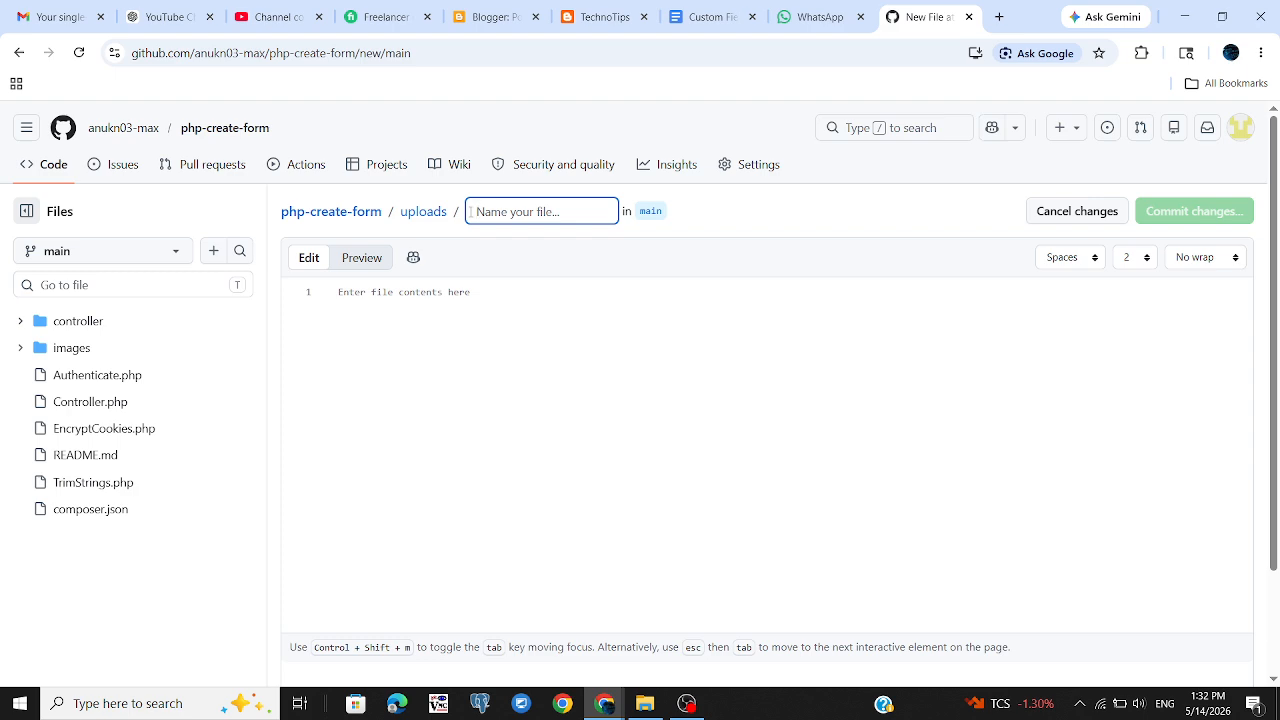
text(abc.txt)
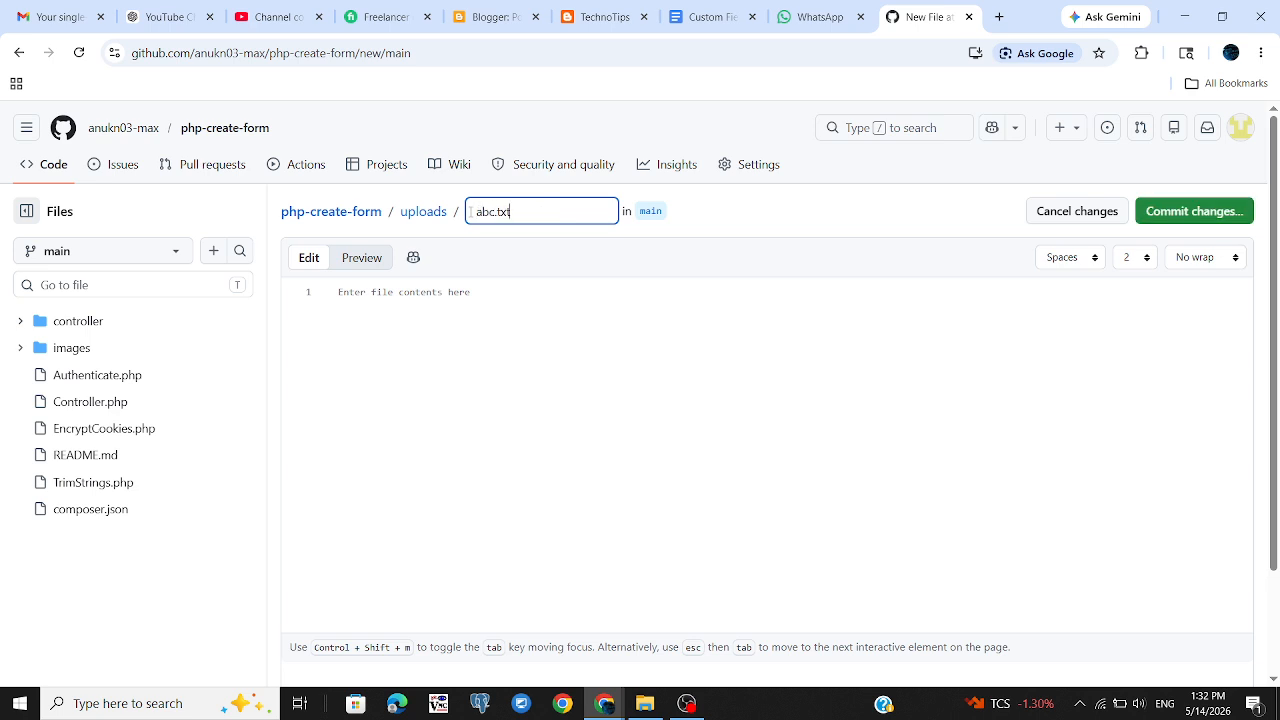
click(745, 217)
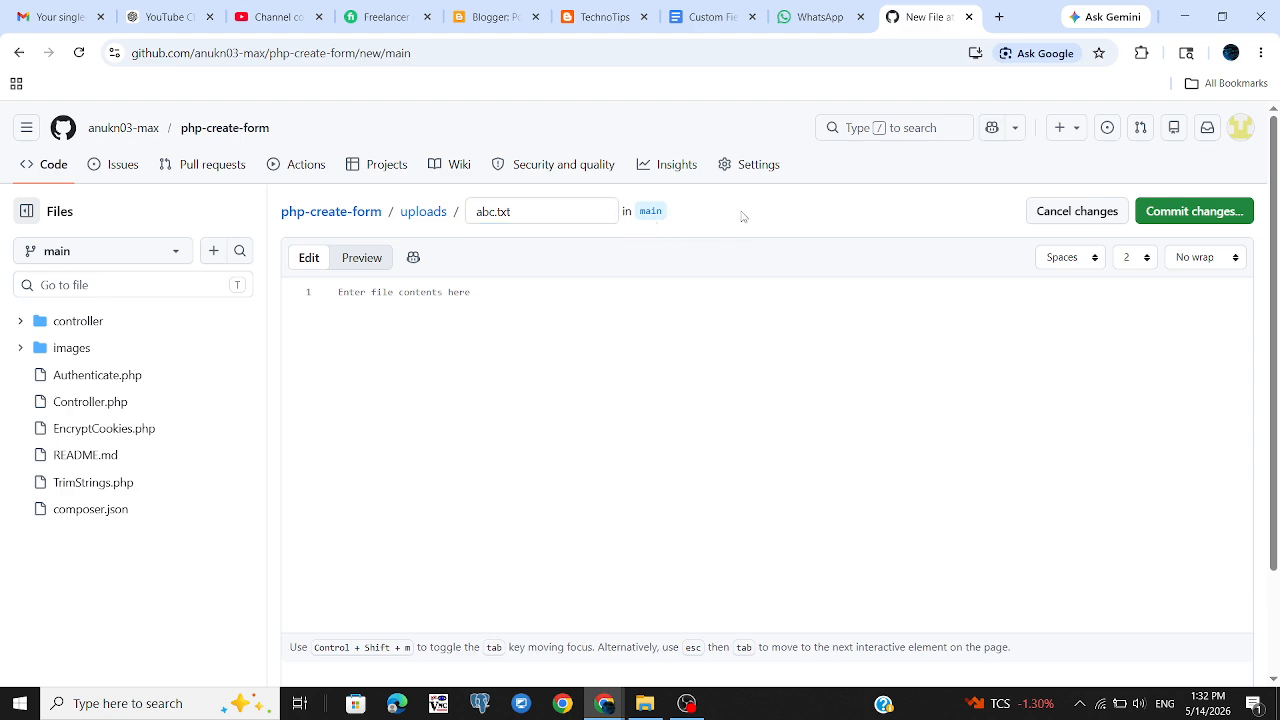
click(1197, 213)
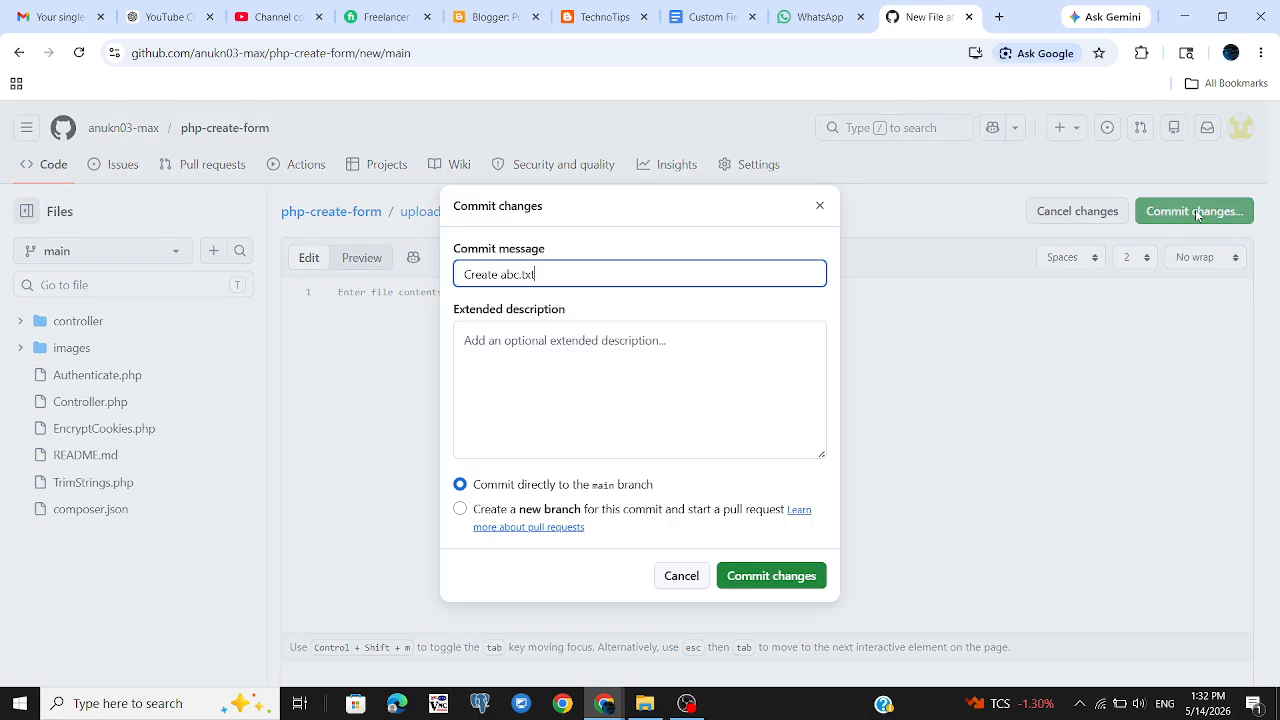
click(782, 578)
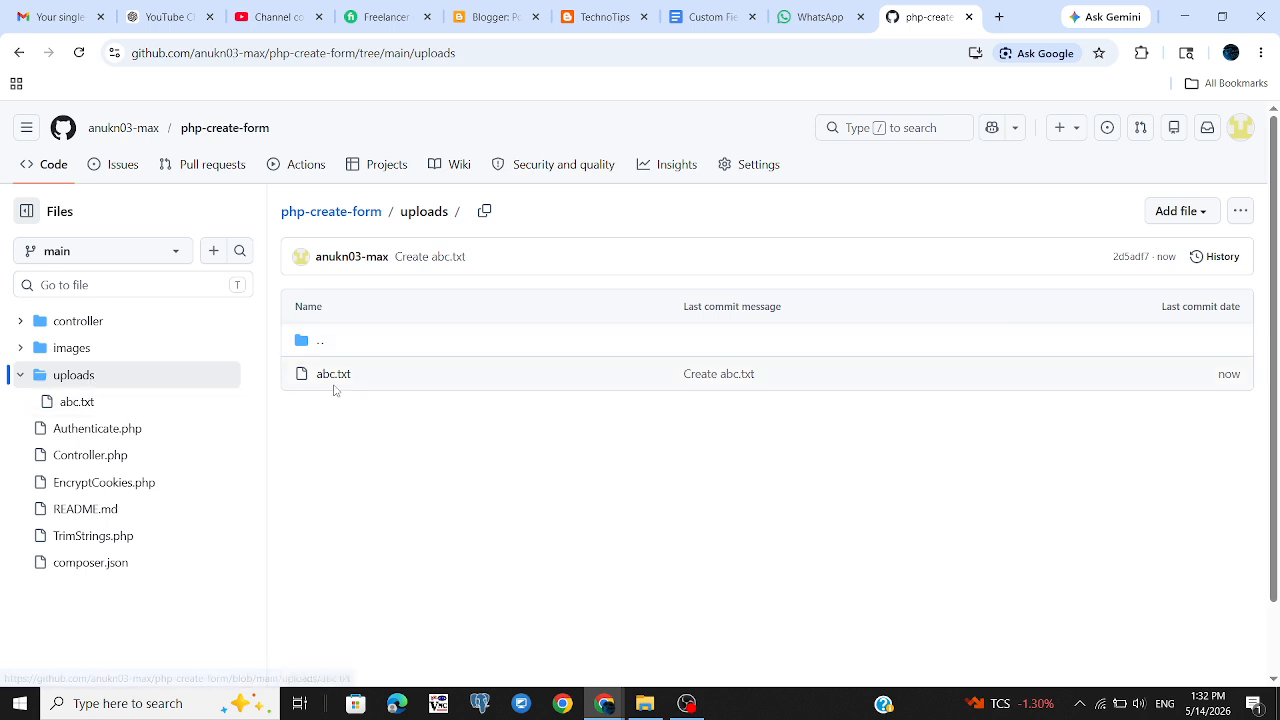
- View the abc.txt file in the uploads folder and show the php-create-form repository's clone and download options
click(76, 412)
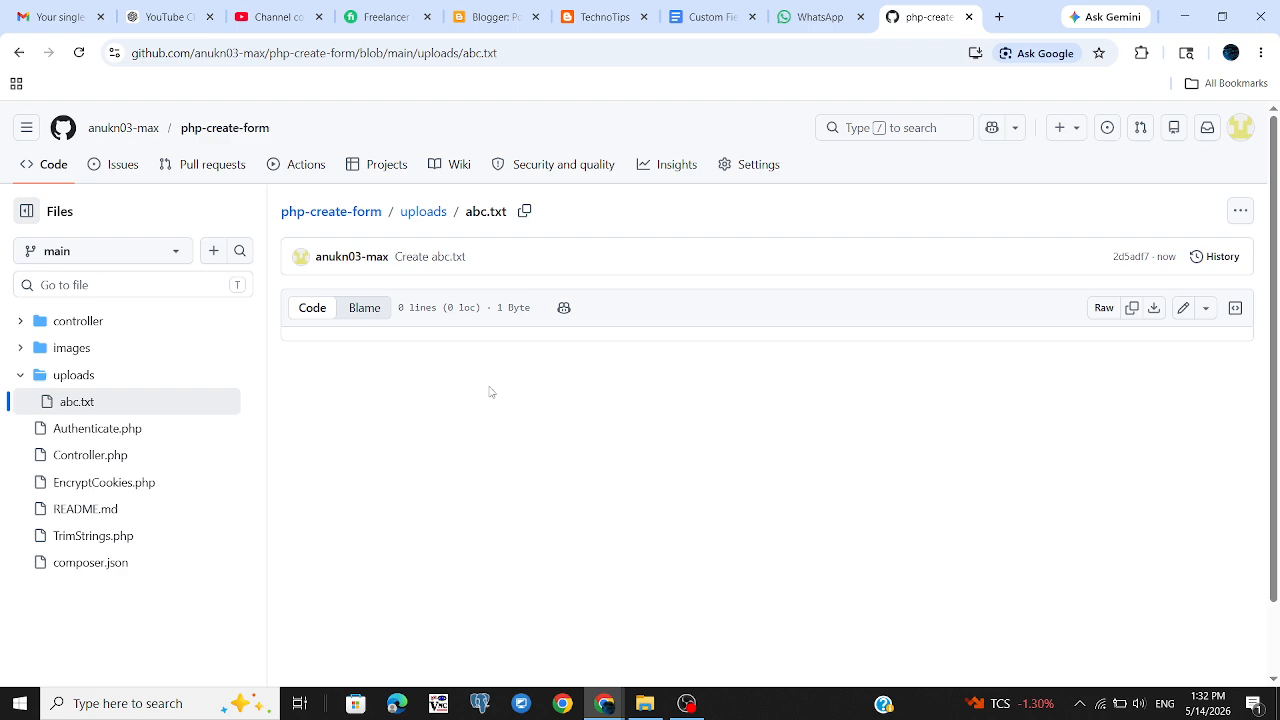
click(348, 218)
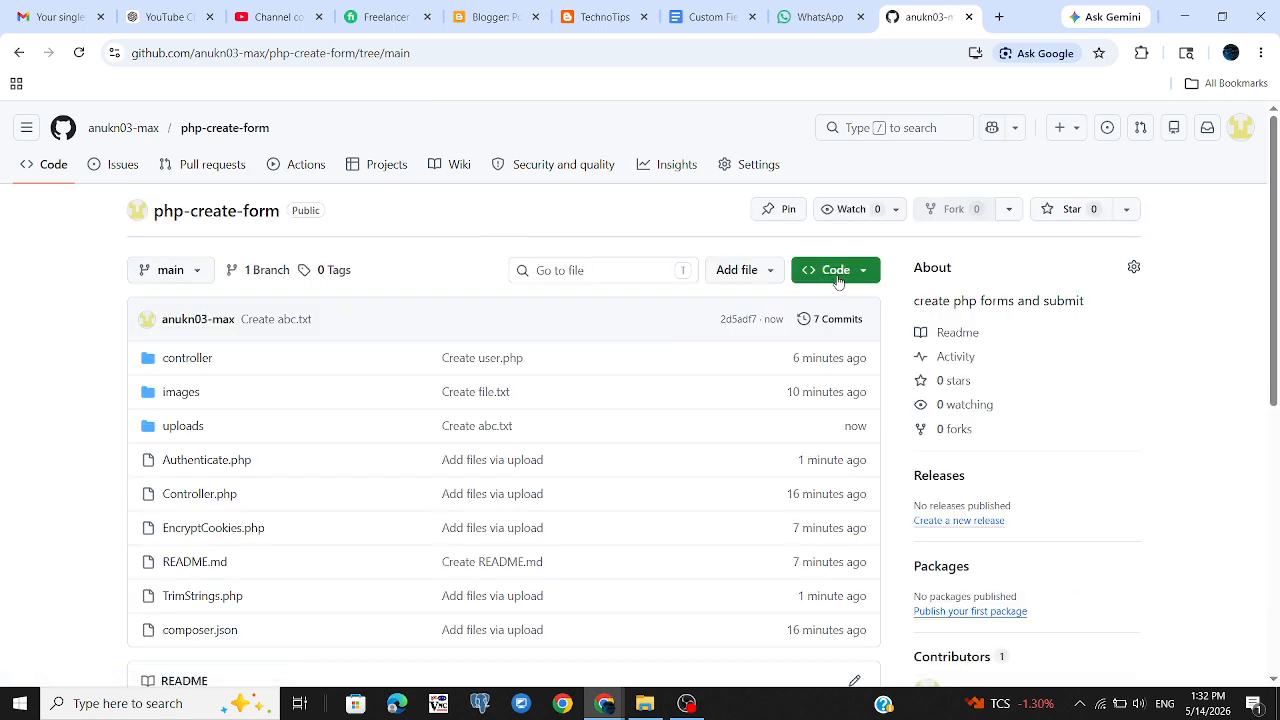
click(838, 272)
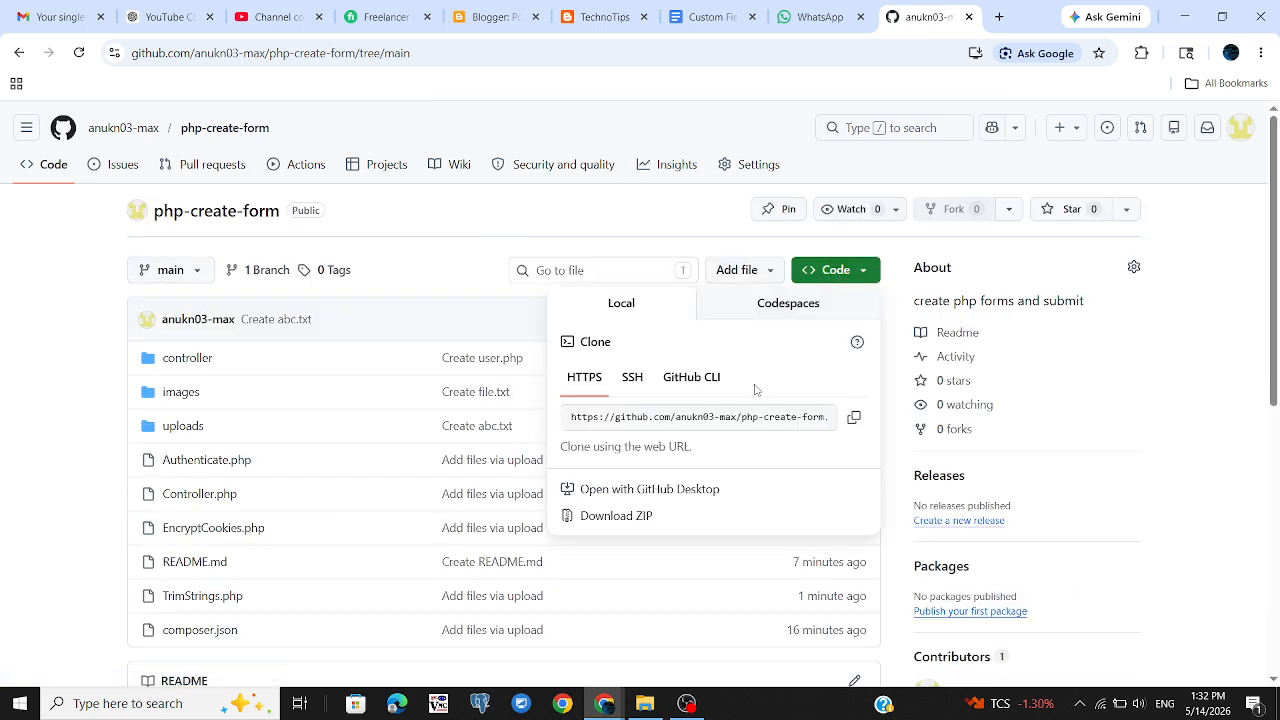